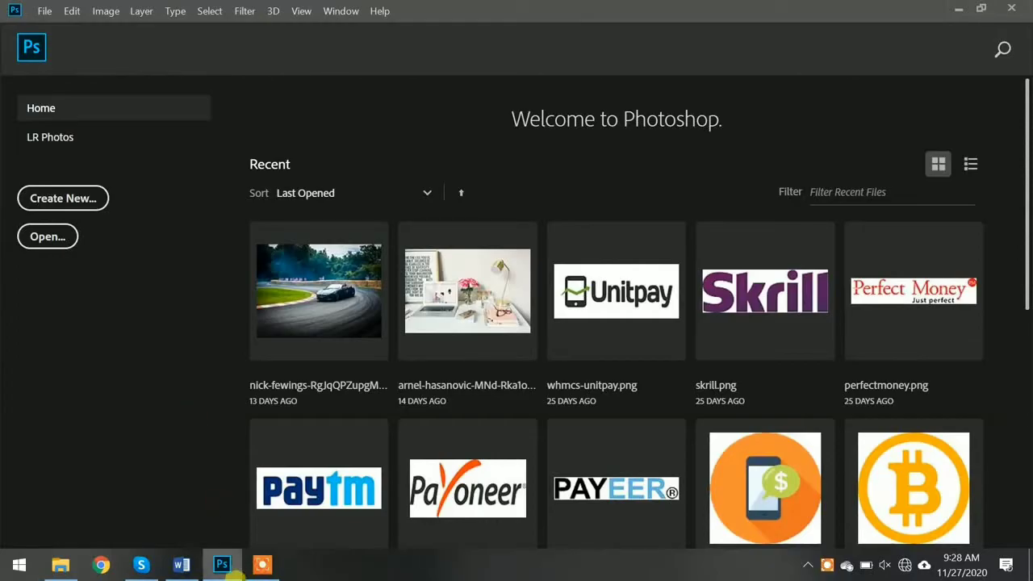
# Switch to the Word 'Topics' document showing the Filling Color outline.
pyautogui.click(182, 567)
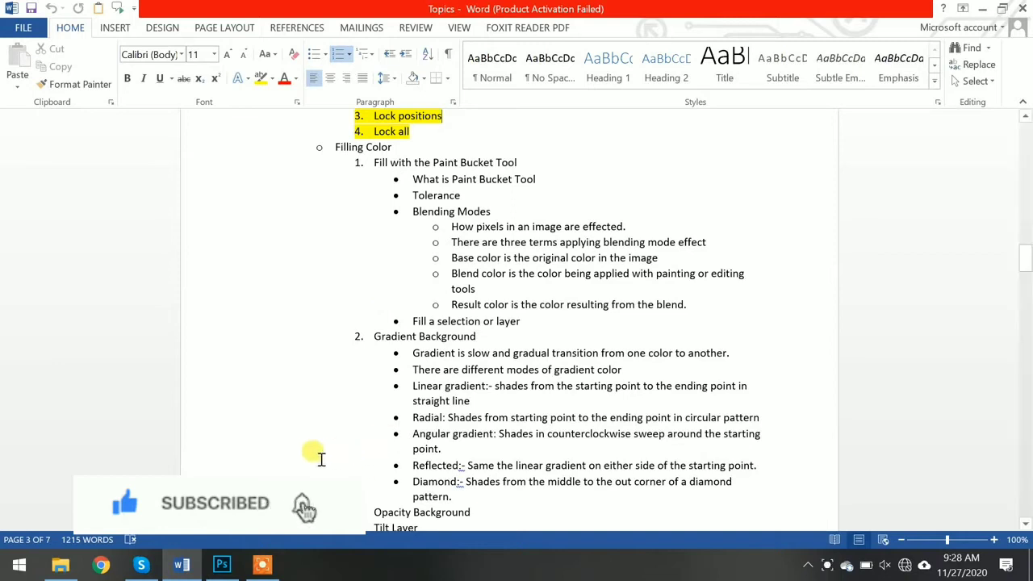
# Bring Photoshop back to the front with the desk-scene JPG photo open.
pyautogui.click(262, 566)
pyautogui.click(221, 565)
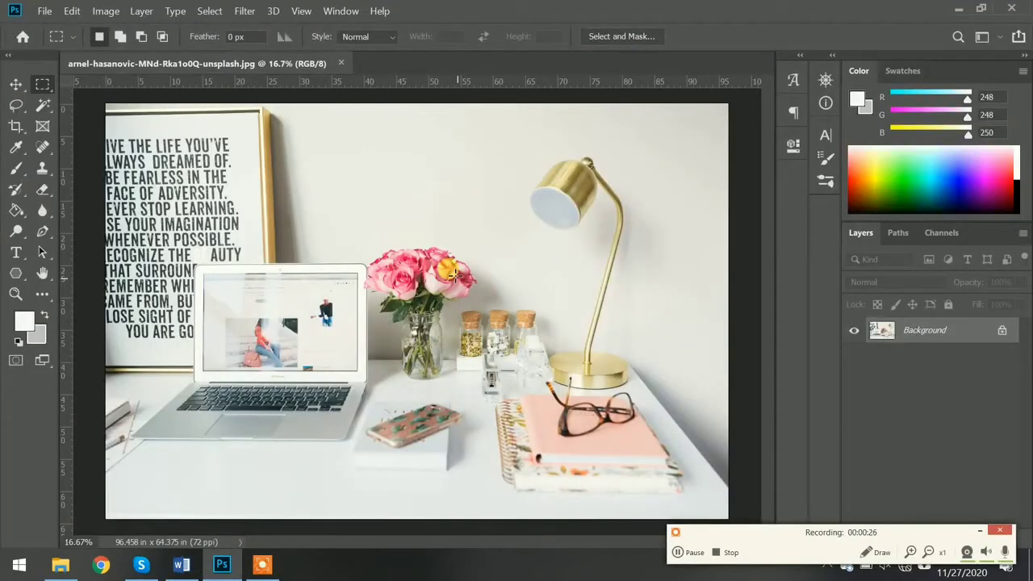
# Make the Paint Bucket the active tool: Foreground fill, Normal mode, 100% opacity, tolerance 100.
pyautogui.click(979, 530)
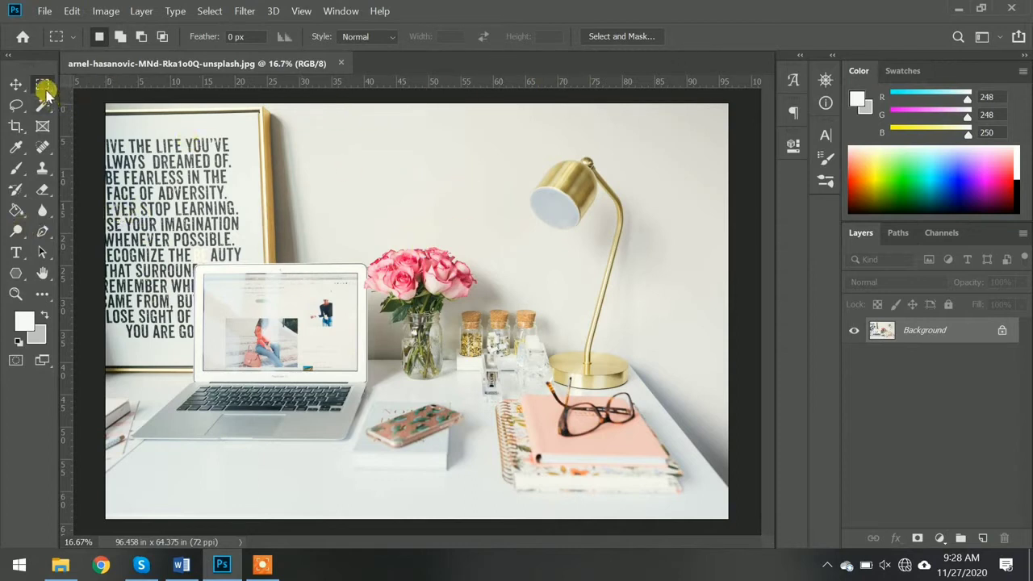
pyautogui.moveTo(44, 90); pyautogui.dragTo(101, 89)
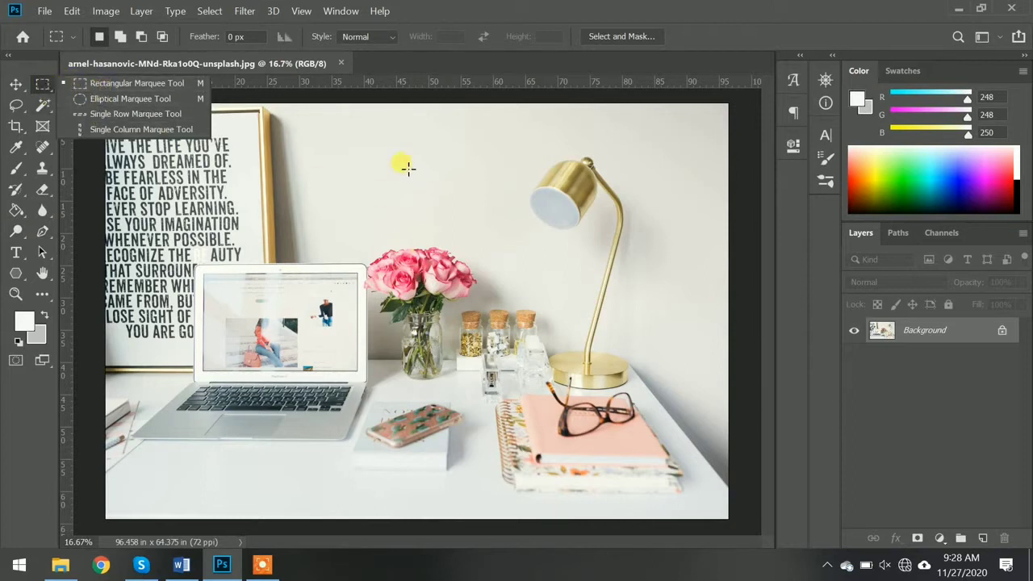
pyautogui.click(396, 123)
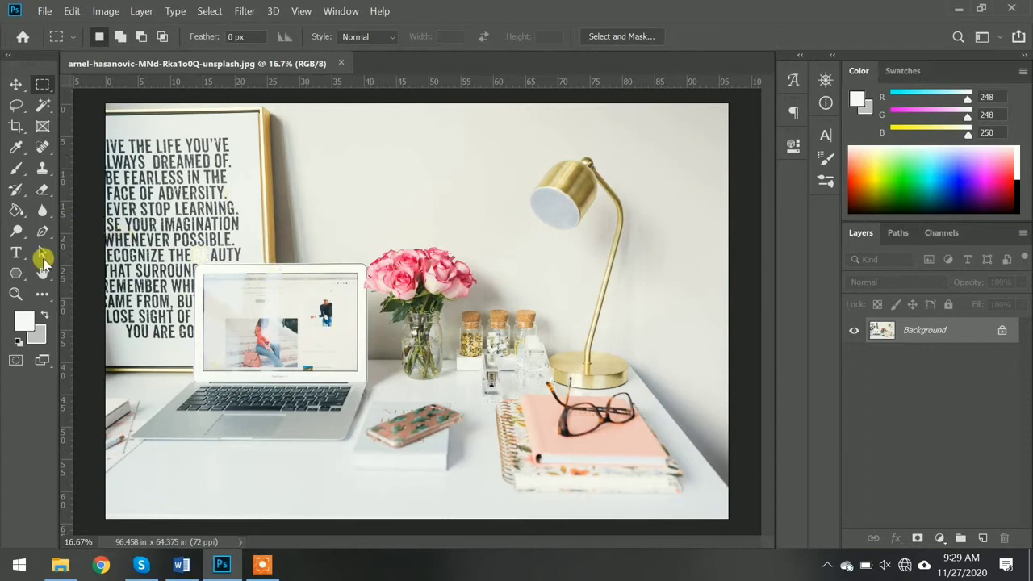
pyautogui.click(19, 213)
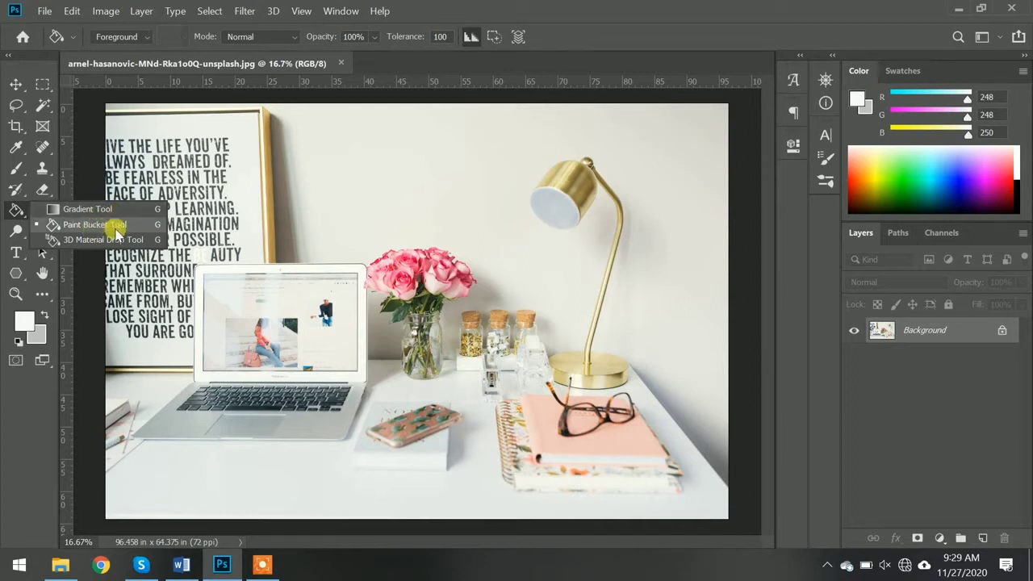
# Set the foreground colour to neutral grey RGB 161, 161, 161 in the Color Picker.
pyautogui.click(111, 230)
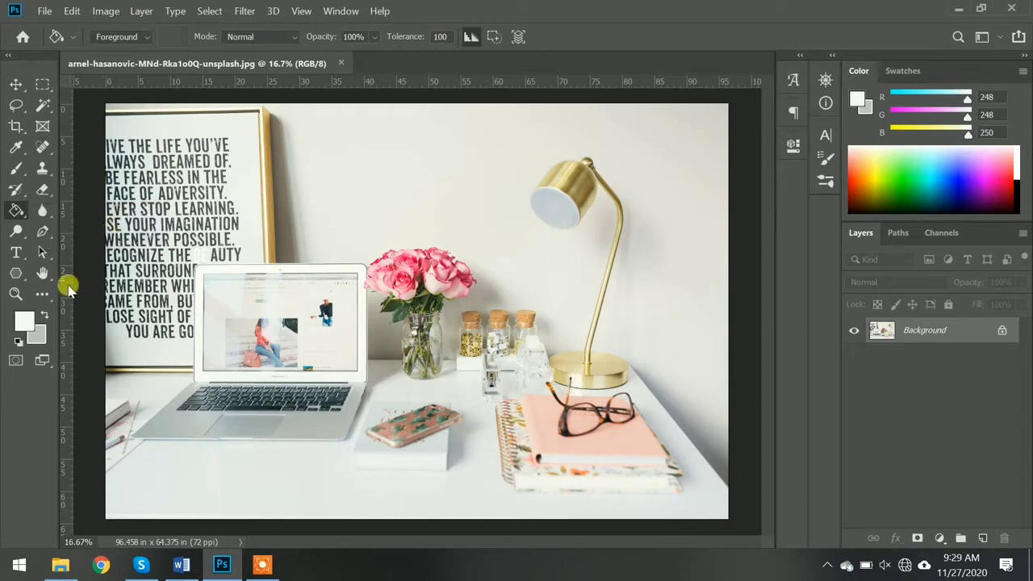
pyautogui.click(23, 323)
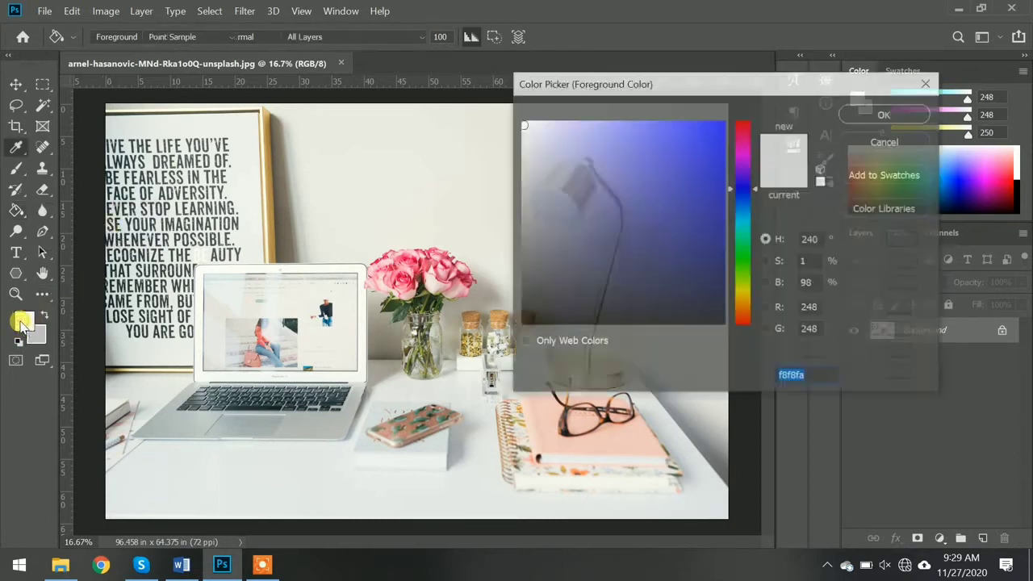
pyautogui.moveTo(683, 137)
pyautogui.mouseDown()
pyautogui.moveTo(535, 199)
pyautogui.moveTo(520, 196)
pyautogui.mouseUp()
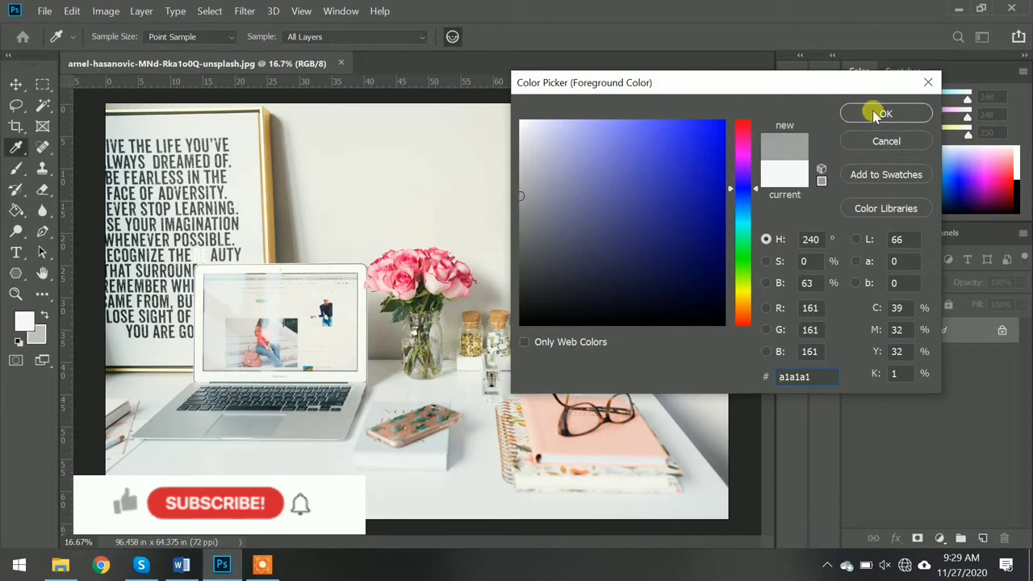
pyautogui.click(875, 115)
pyautogui.press('g')
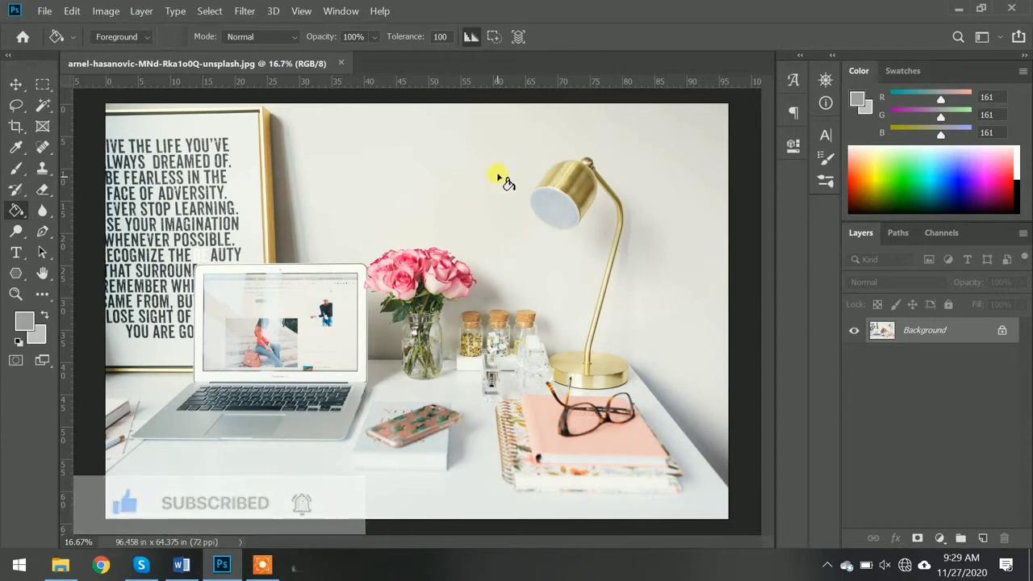
pyautogui.click(425, 148)
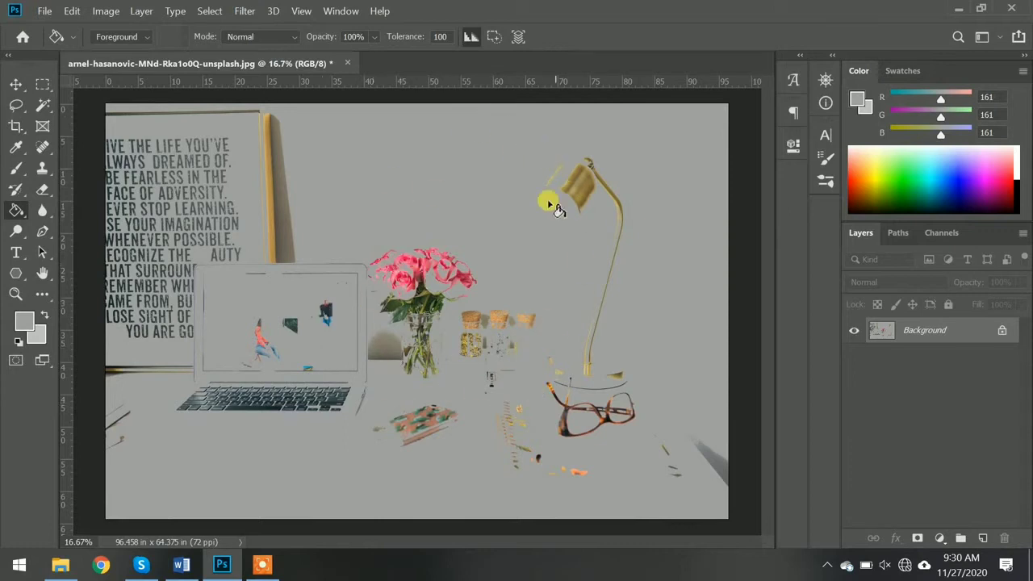
pyautogui.hotkey('ctrl', 'z')
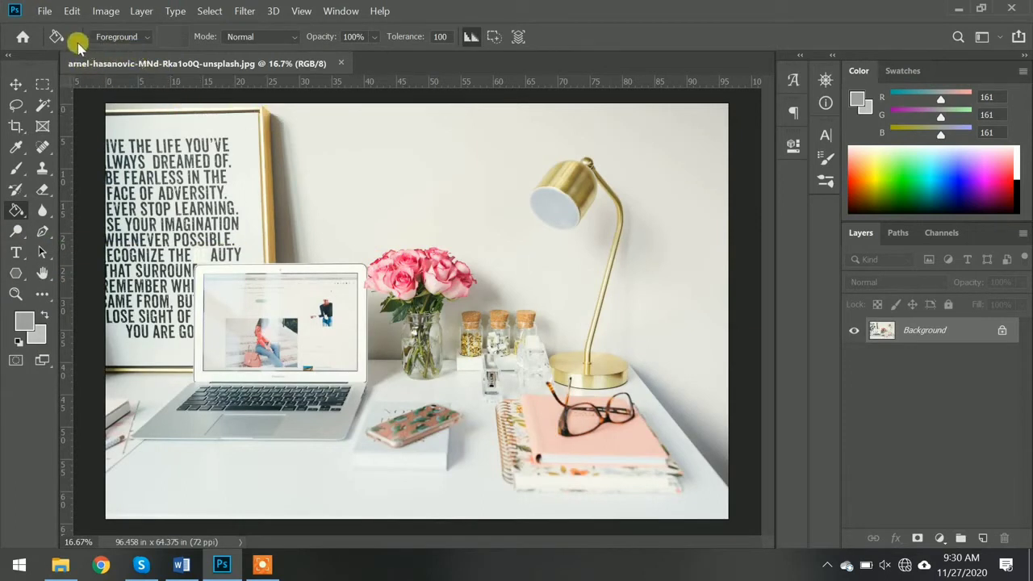
# Set the Paint Bucket fill source to Pattern, using the purple pattern.
pyautogui.click(145, 38)
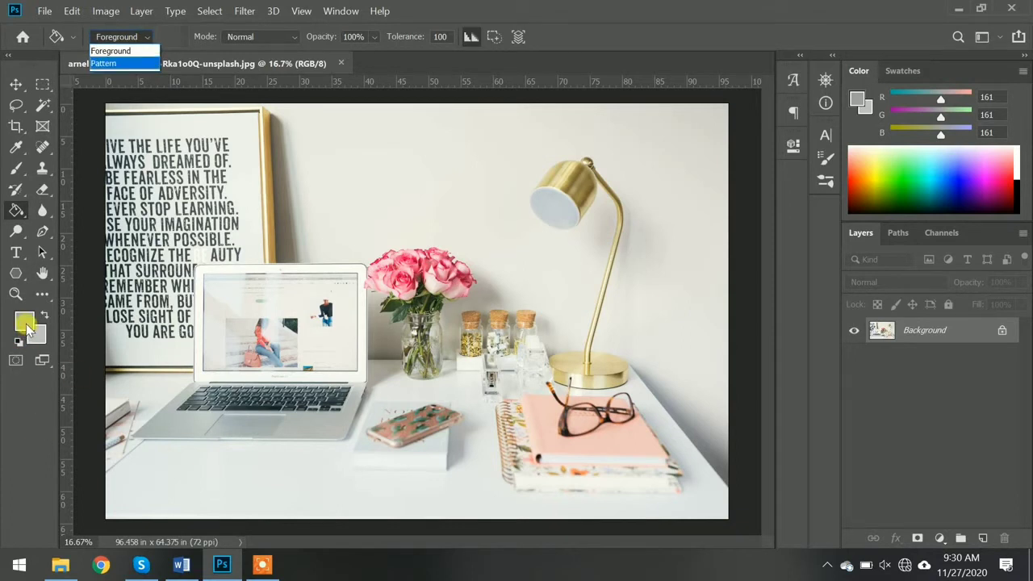
pyautogui.click(116, 64)
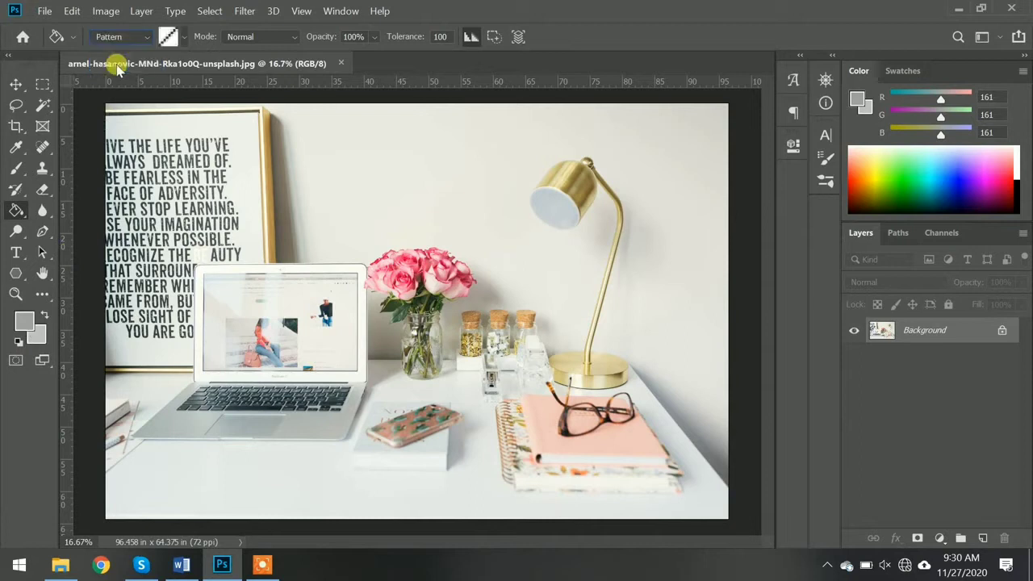
pyautogui.click(184, 37)
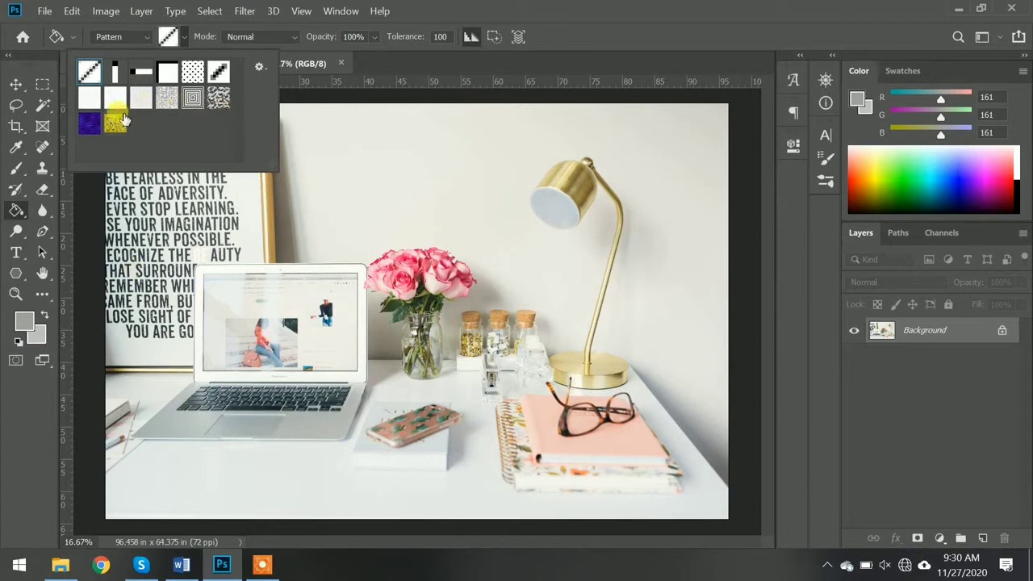
pyautogui.click(89, 123)
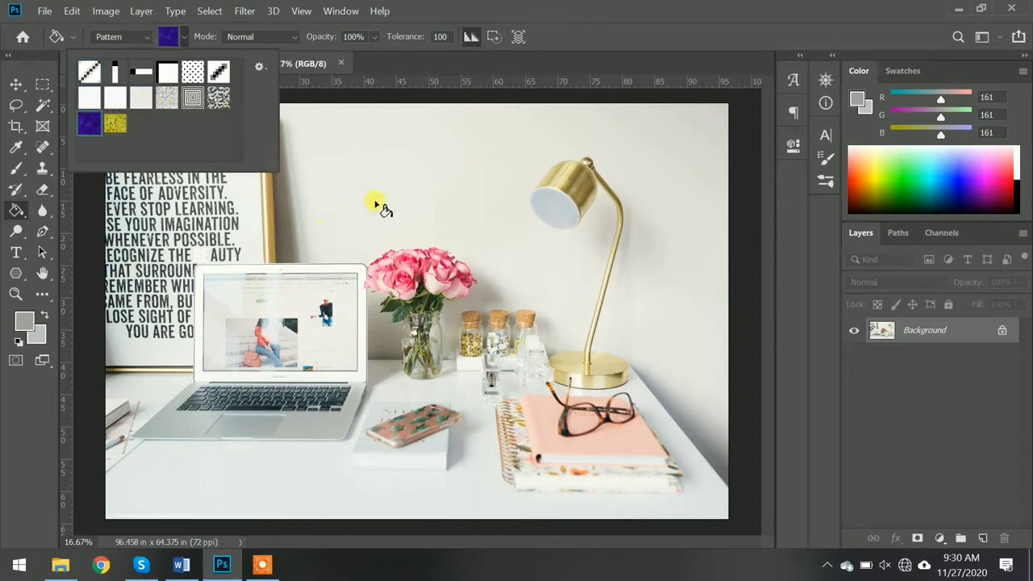
# Test-fill the wall area with the purple pattern, then undo it.
pyautogui.click(403, 167)
pyautogui.click(404, 167)
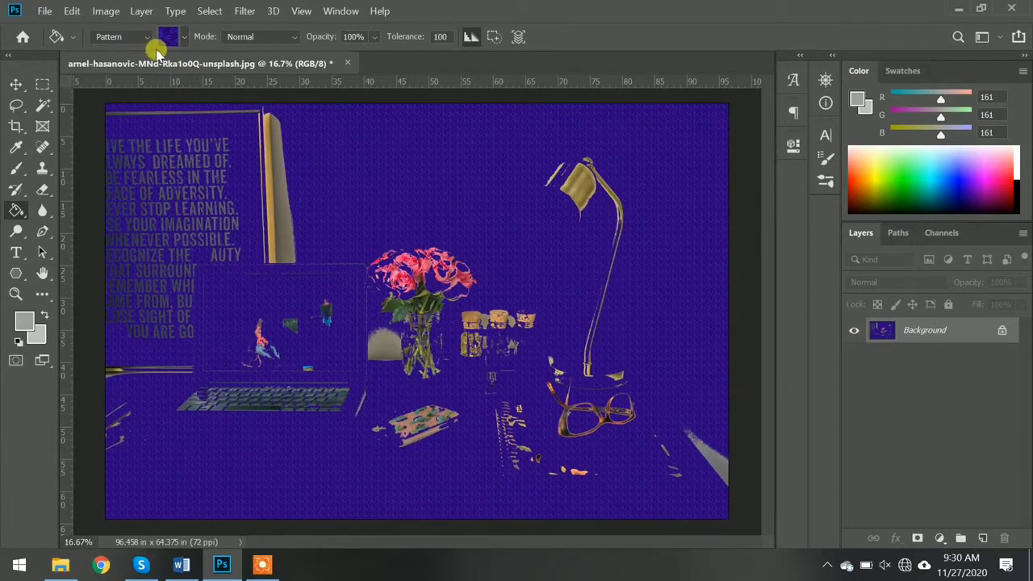
pyautogui.hotkey('ctrl', 'z')
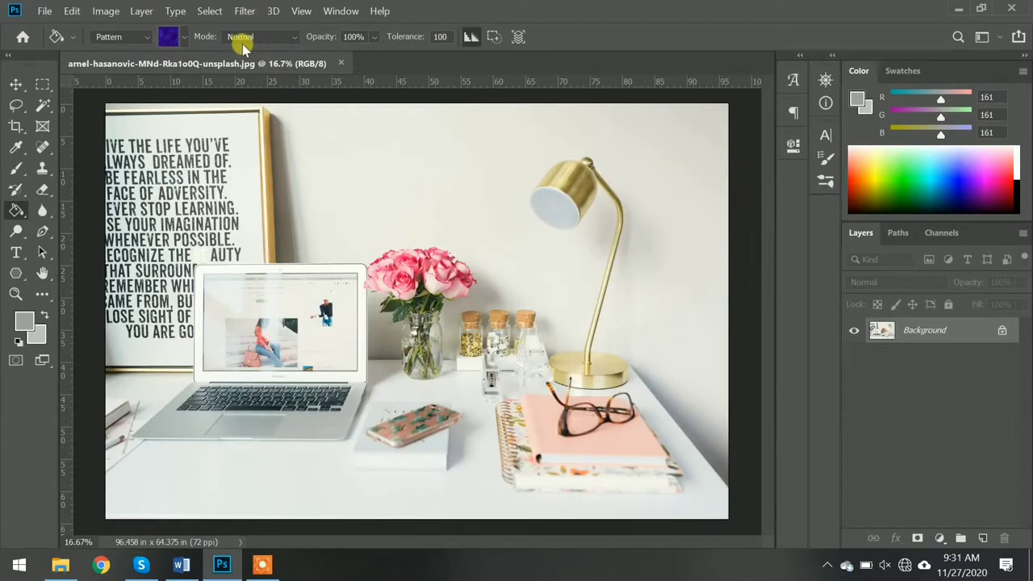
# Keep the blend mode at Normal and clear the Tolerance field's value of 100.
pyautogui.click(280, 46)
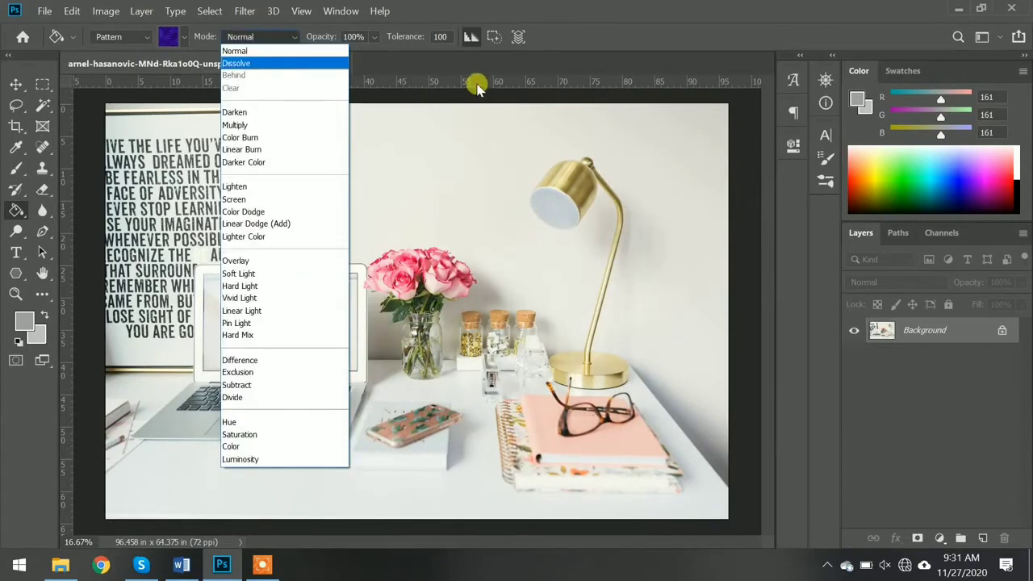
pyautogui.press('Escape')
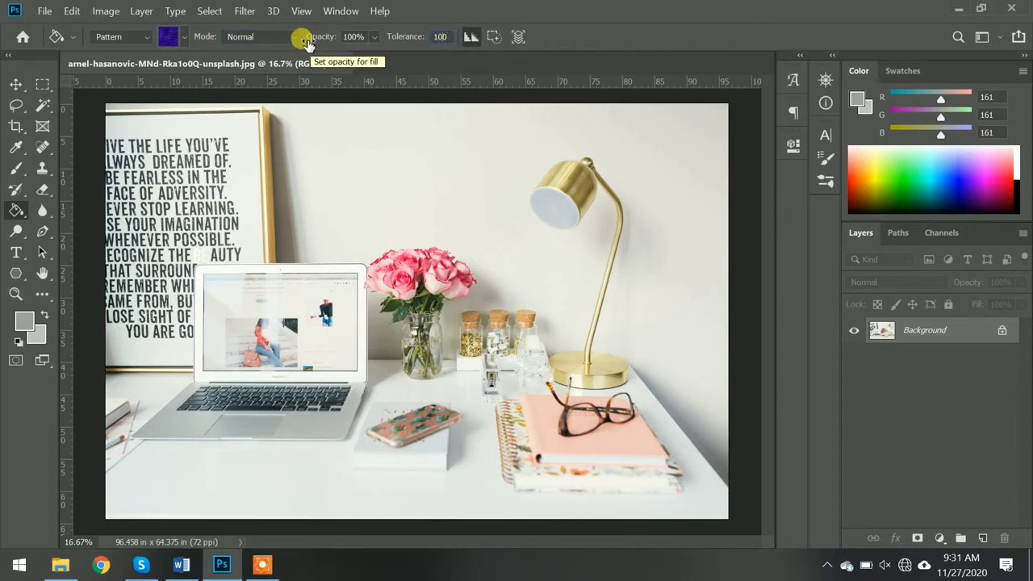
pyautogui.click(440, 36)
pyautogui.press('BackSpace')
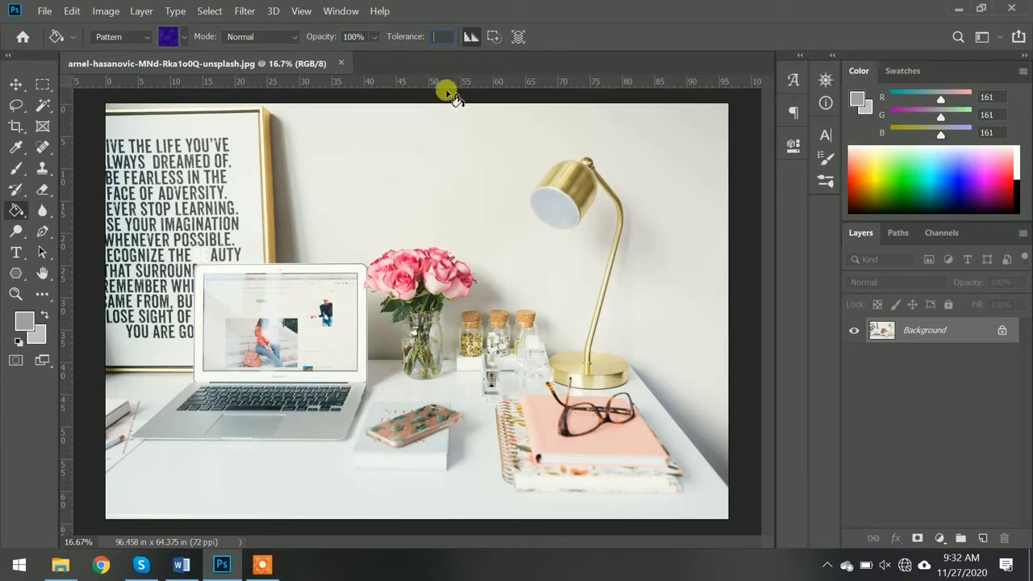
# Enter 100 as the Paint Bucket tolerance for the purple pattern fill.
pyautogui.click(440, 36)
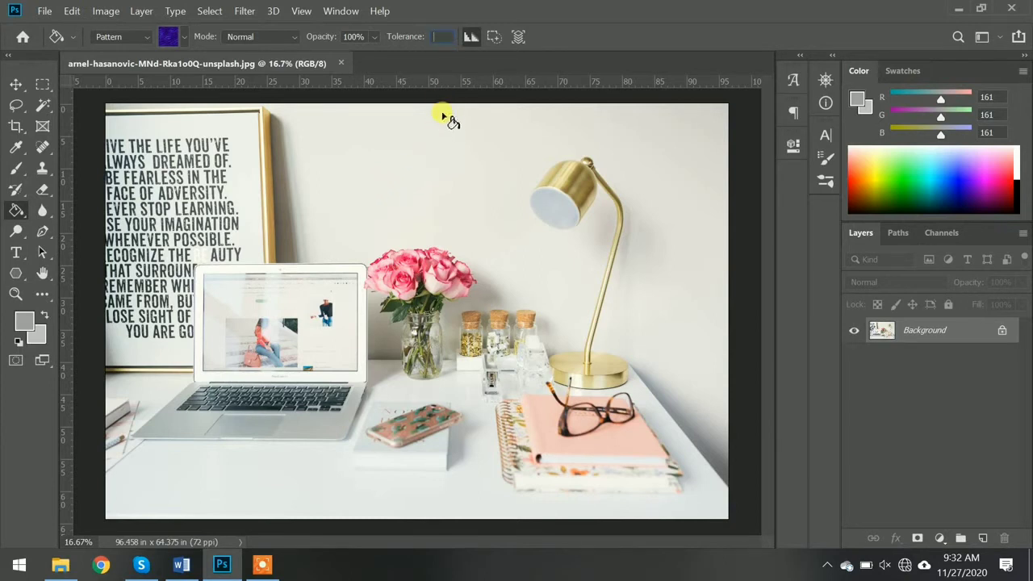
pyautogui.write('100')
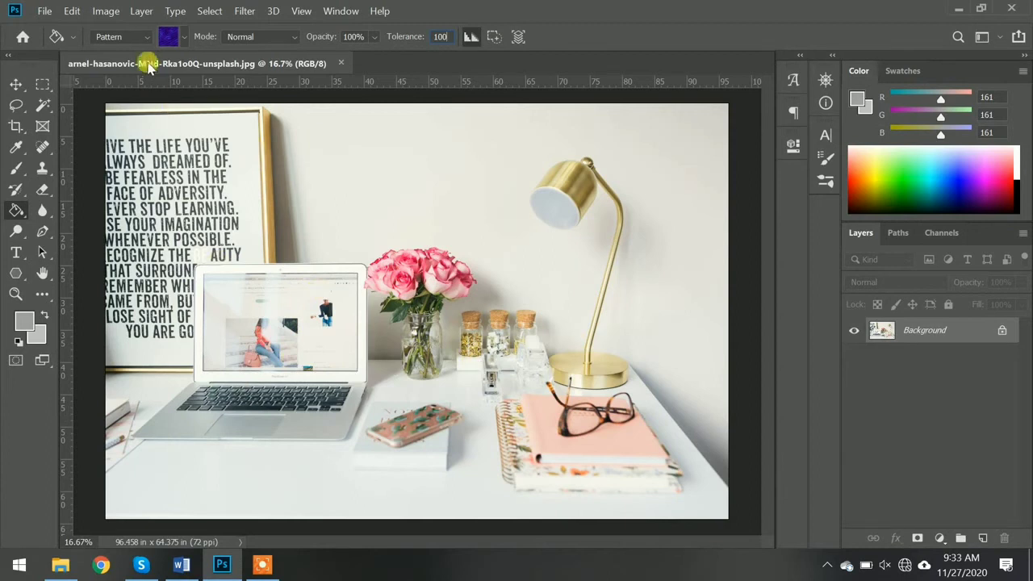
pyautogui.click(147, 39)
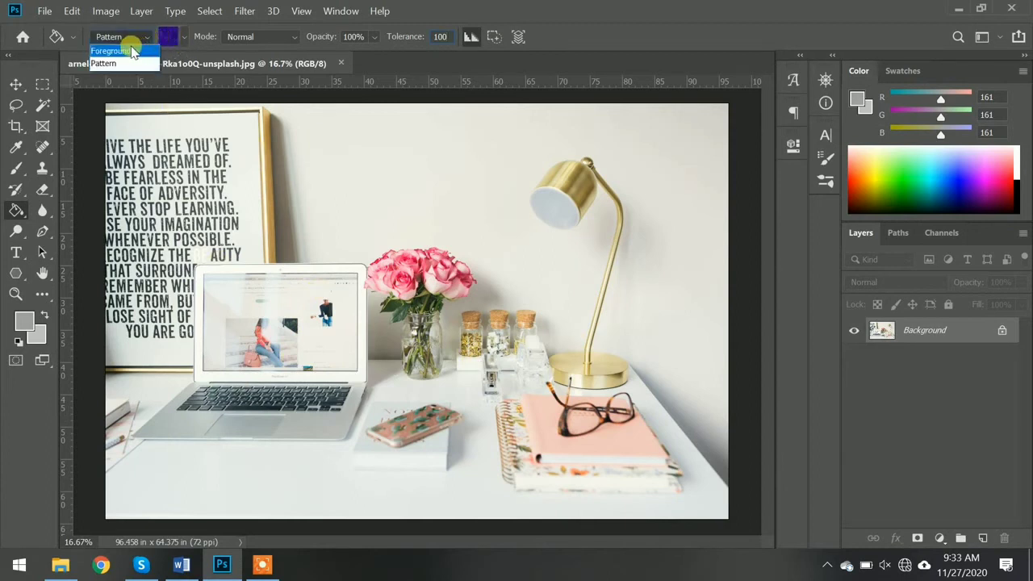
pyautogui.click(127, 50)
pyautogui.click(355, 167)
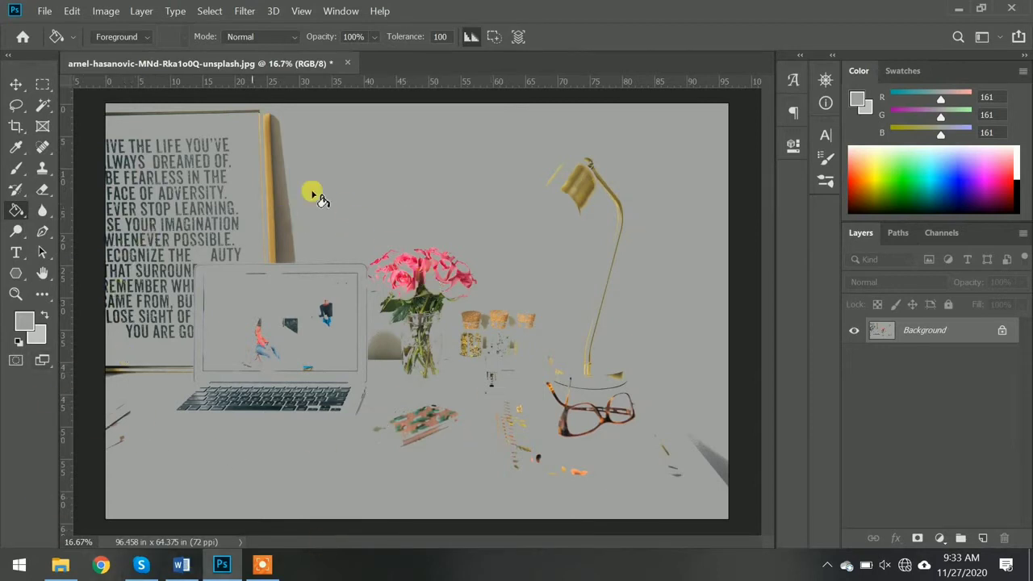
pyautogui.hotkey('ctrl', 'z')
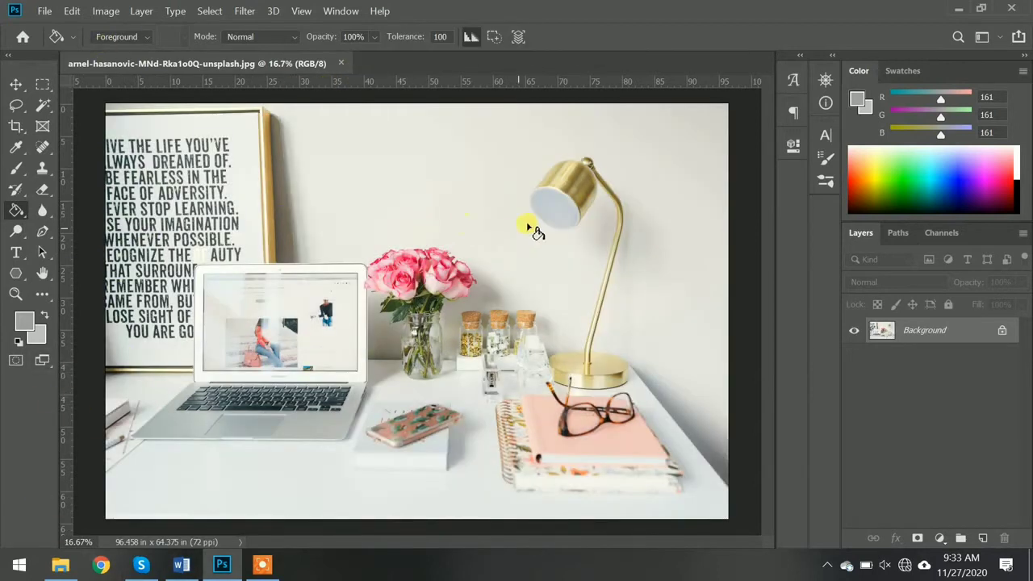
pyautogui.click(615, 442)
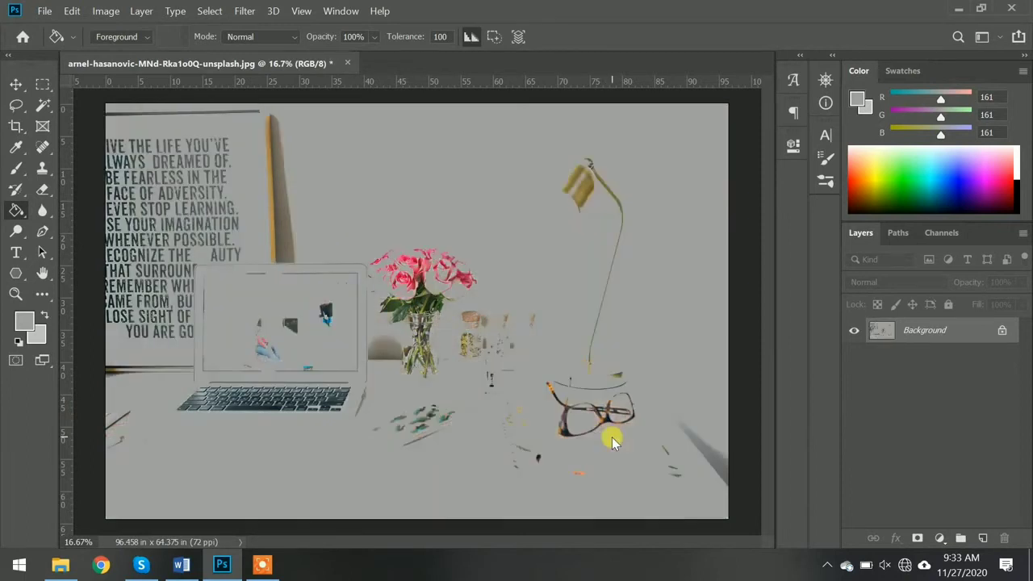
pyautogui.hotkey('ctrl', 'z')
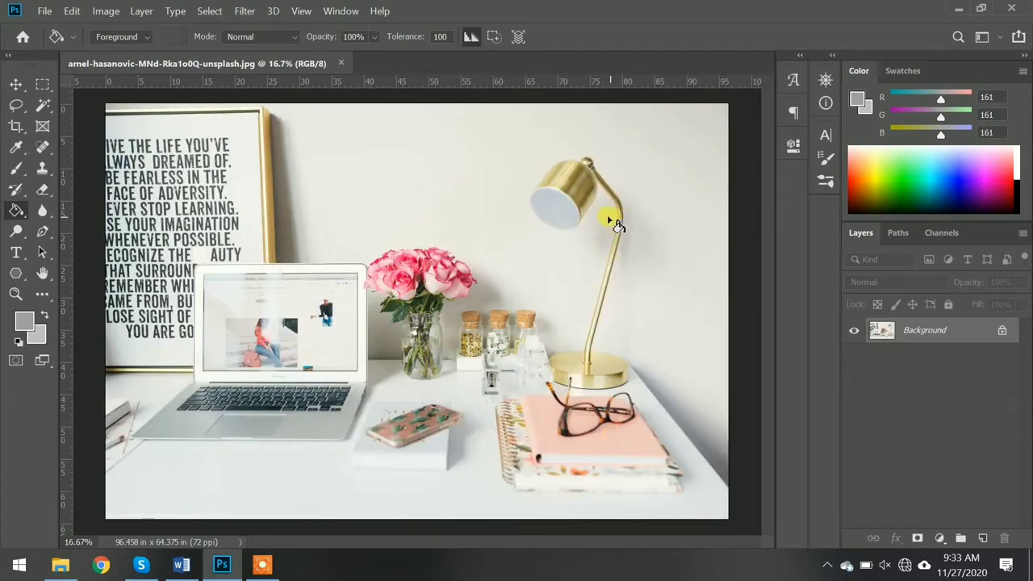
pyautogui.click(574, 187)
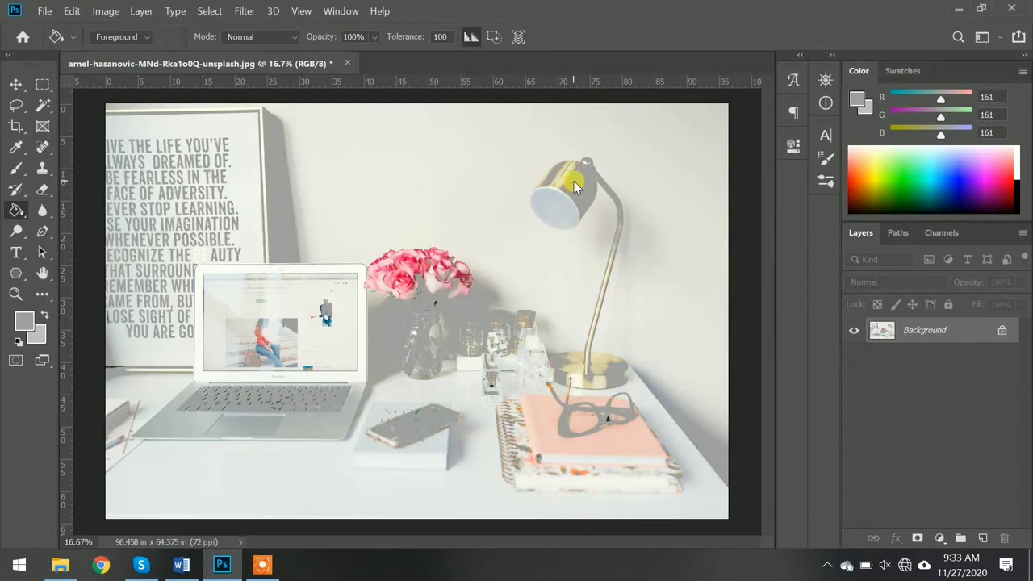
pyautogui.hotkey('ctrl', 'z')
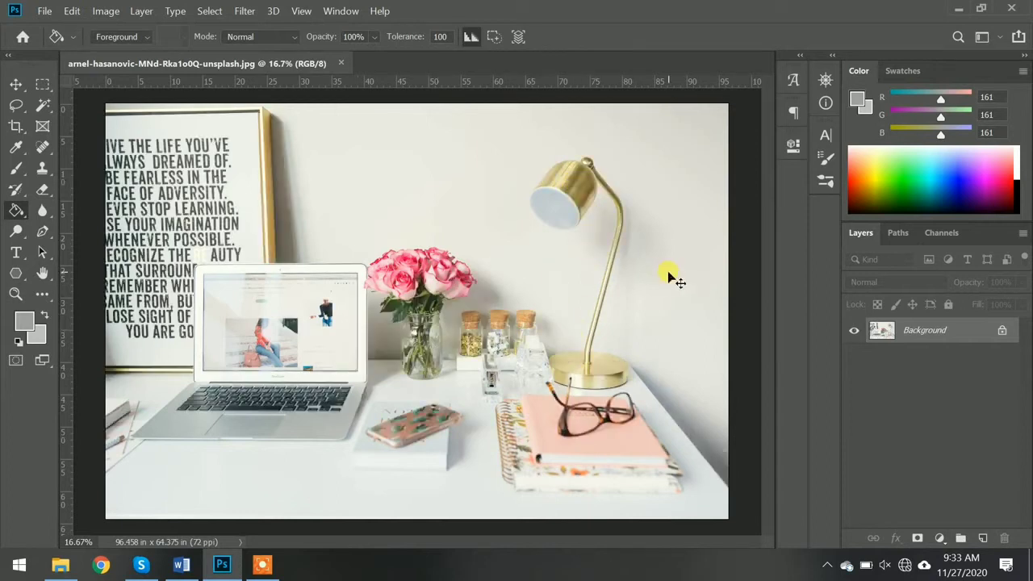
# Set tolerance to 10, test a grey fill on the pink notebook cover, then undo.
pyautogui.click(438, 37)
pyautogui.write('10')
pyautogui.click(606, 439)
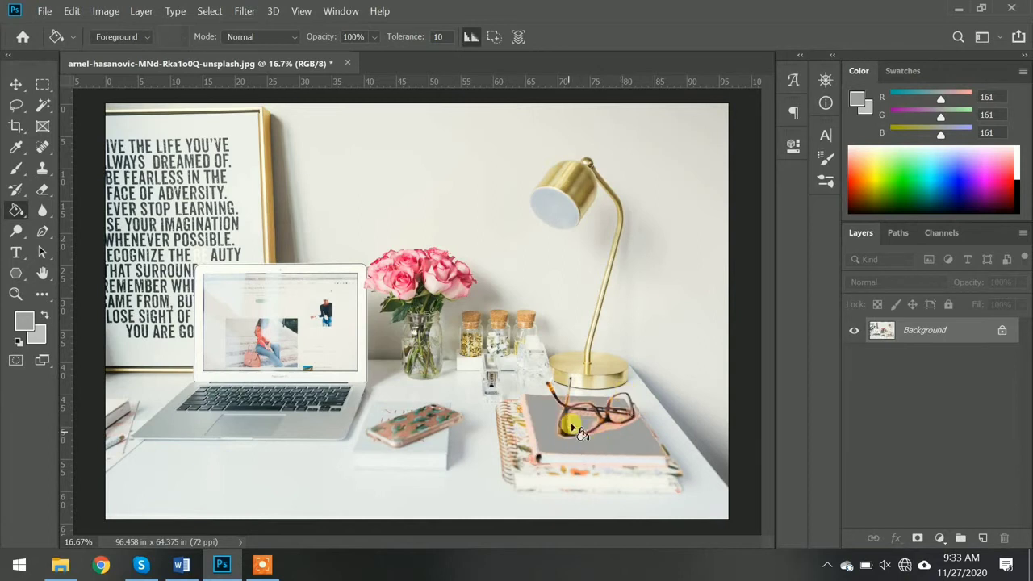
pyautogui.hotkey('ctrl', 'z')
# Toggle between the Word Topics notes and the desk photo.
pyautogui.click(182, 566)
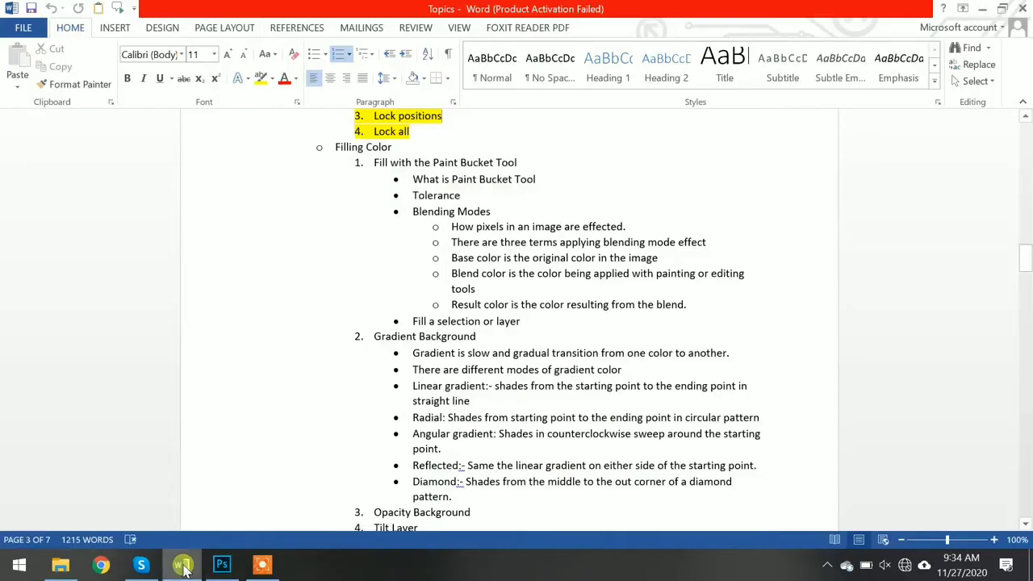
pyautogui.click(182, 567)
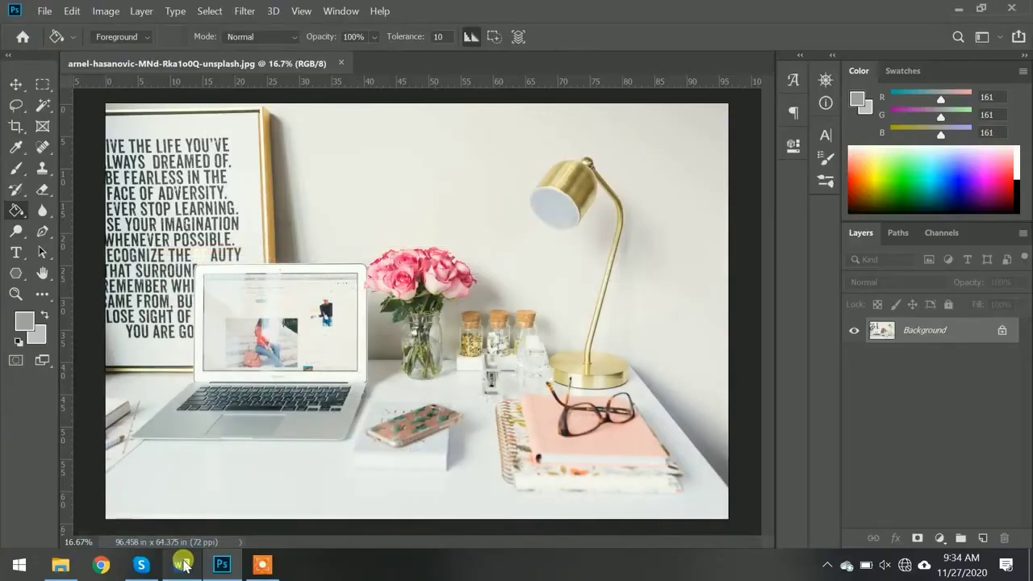
pyautogui.click(182, 567)
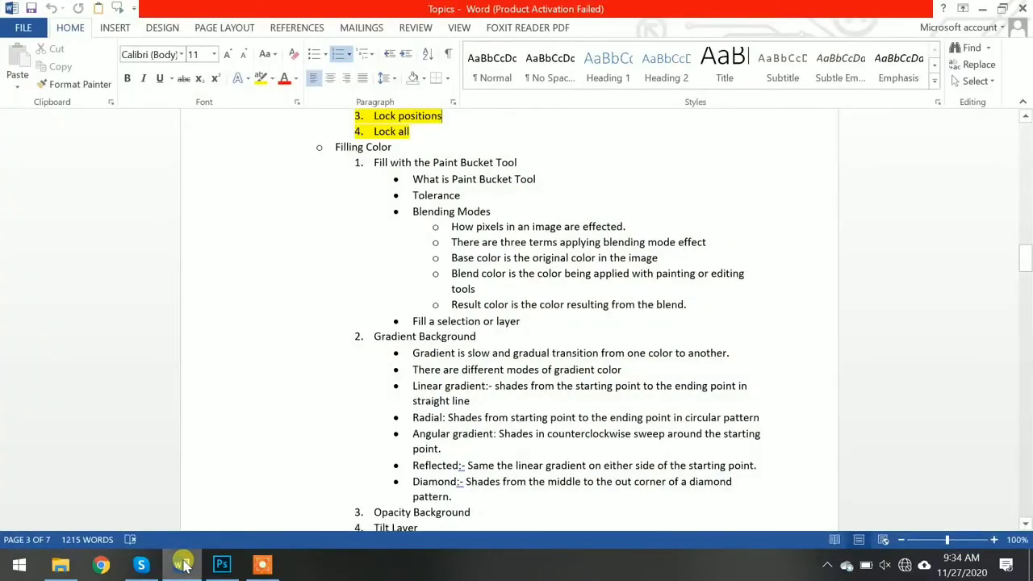
pyautogui.click(182, 566)
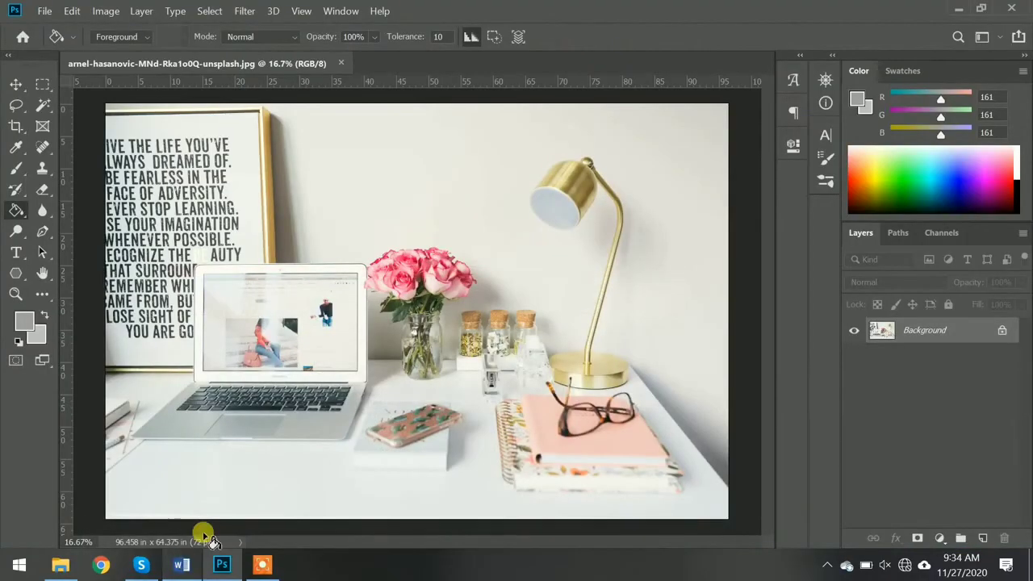
# Check the fill opacity stays 100%, then select the Rectangular Marquee tool.
pyautogui.click(379, 38)
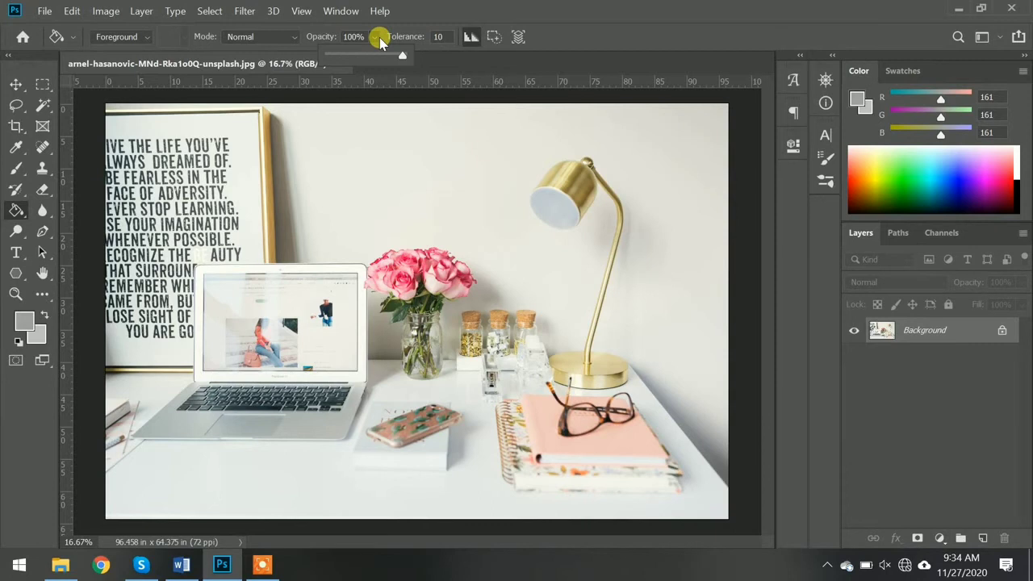
pyautogui.click(44, 86)
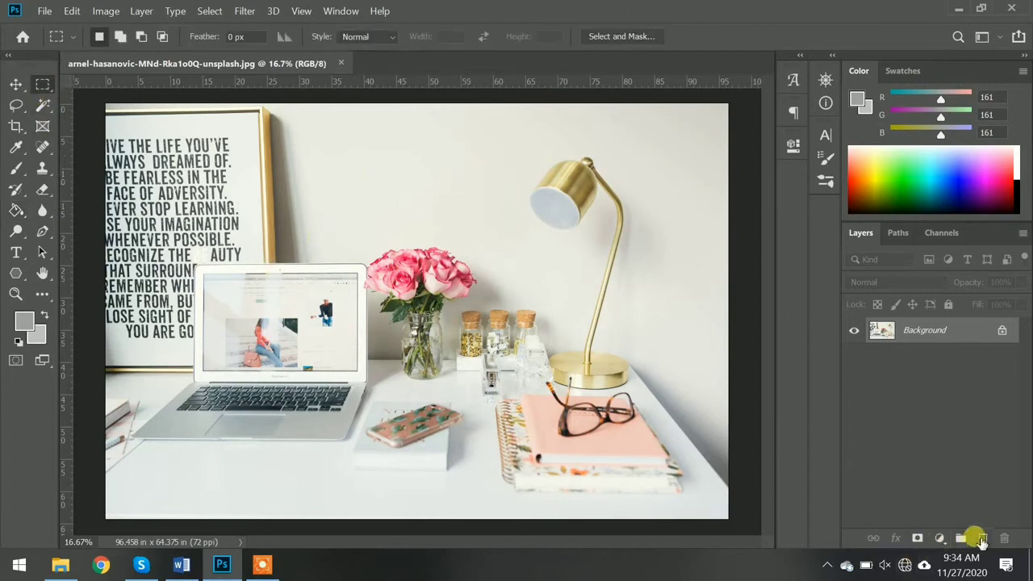
# Add a new Layer 1 and test a grey Paint Bucket fill on it, then undo.
pyautogui.click(982, 537)
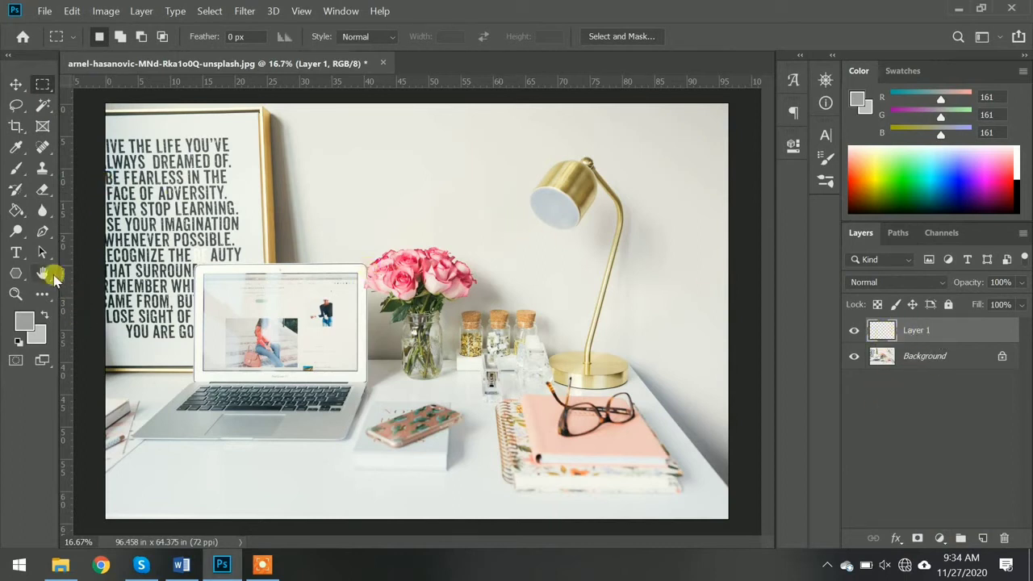
pyautogui.click(15, 209)
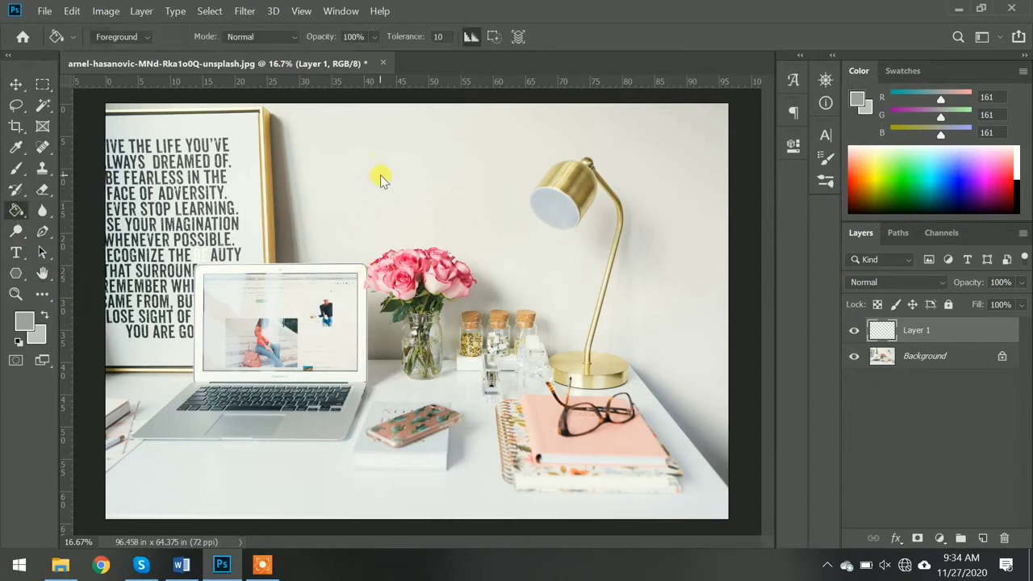
pyautogui.click(380, 177)
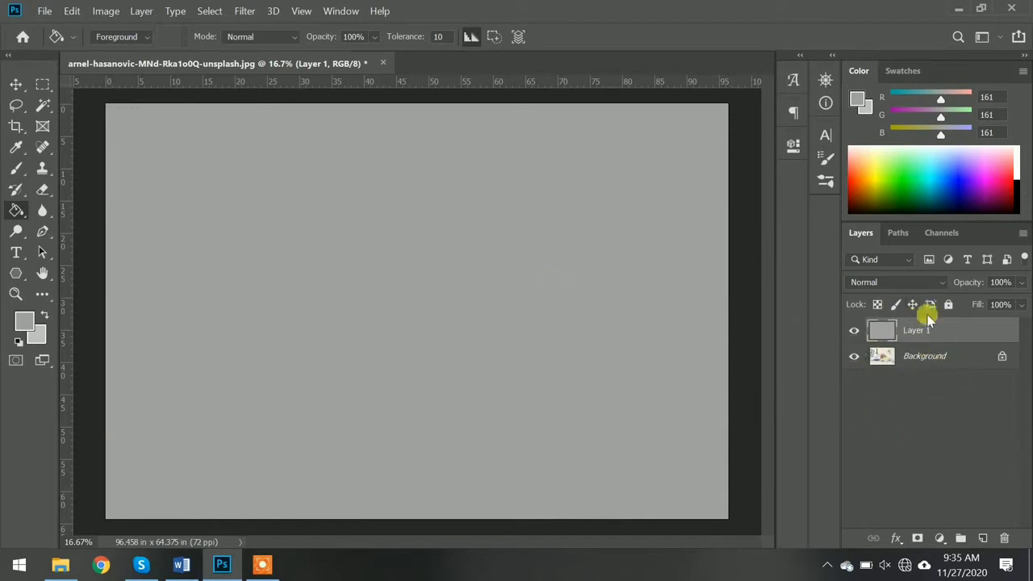
pyautogui.hotkey('ctrl', 'z')
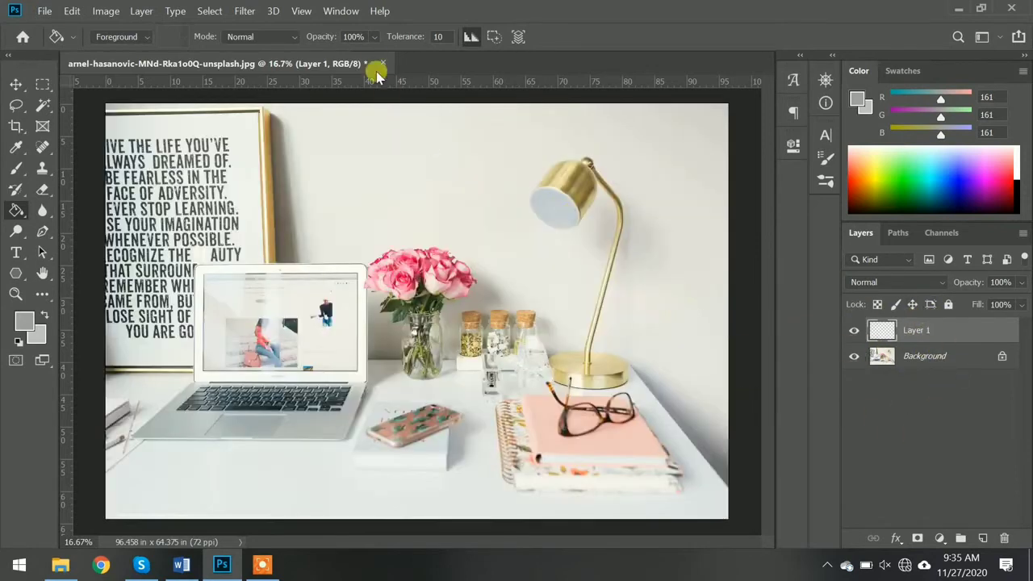
# Set fill opacity to 50% and fill Layer 1 with translucent grey.
pyautogui.click(374, 37)
pyautogui.moveTo(401, 59); pyautogui.dragTo(368, 61)
pyautogui.click(382, 147)
pyautogui.click(376, 137)
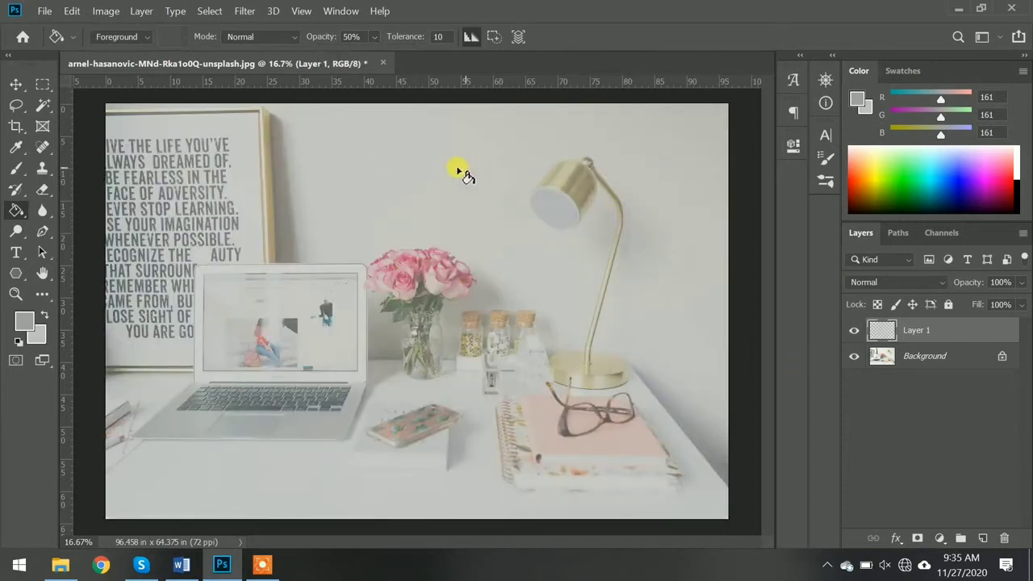
# Undo the grey fill, set the foreground colour to black (000000), test-fill Layer 1, and undo.
pyautogui.hotkey('ctrl', 'z')
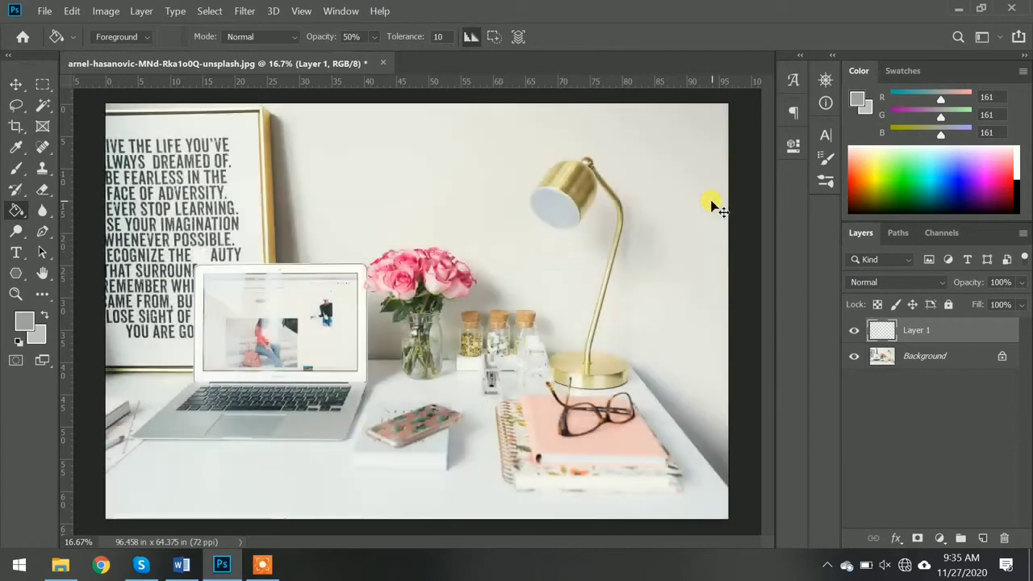
pyautogui.click(23, 321)
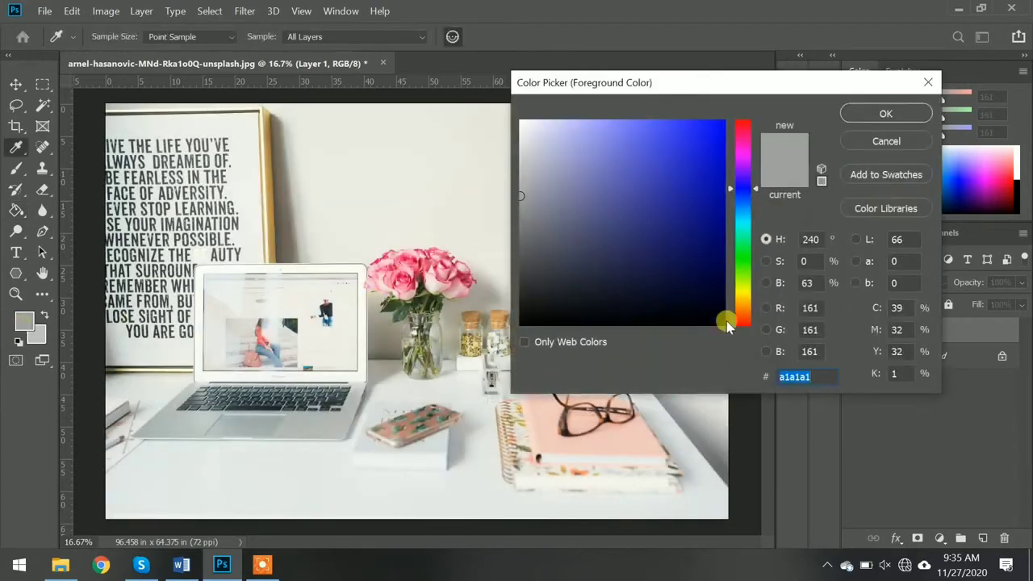
pyautogui.moveTo(708, 308); pyautogui.dragTo(719, 323)
pyautogui.click(885, 113)
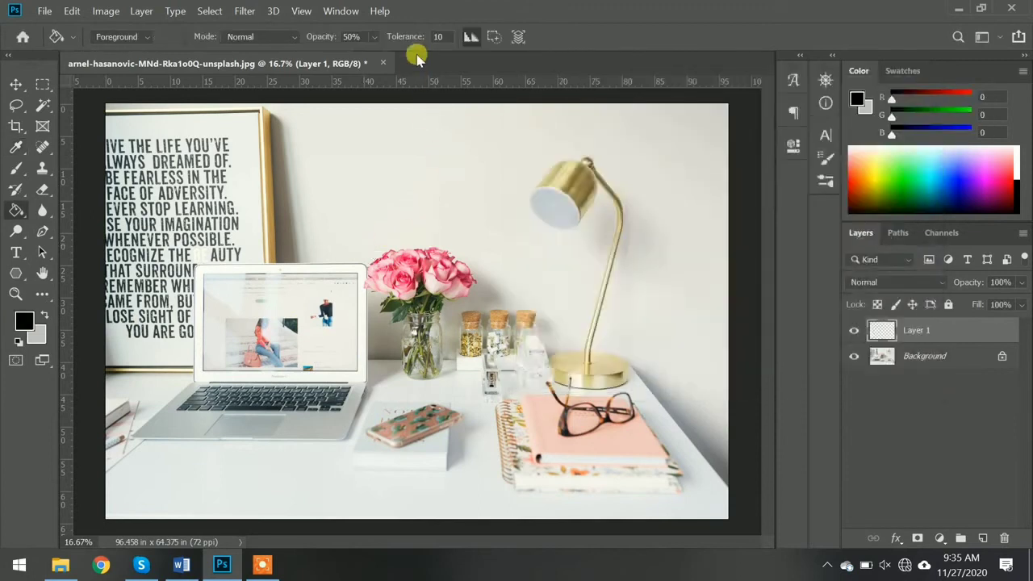
pyautogui.click(417, 201)
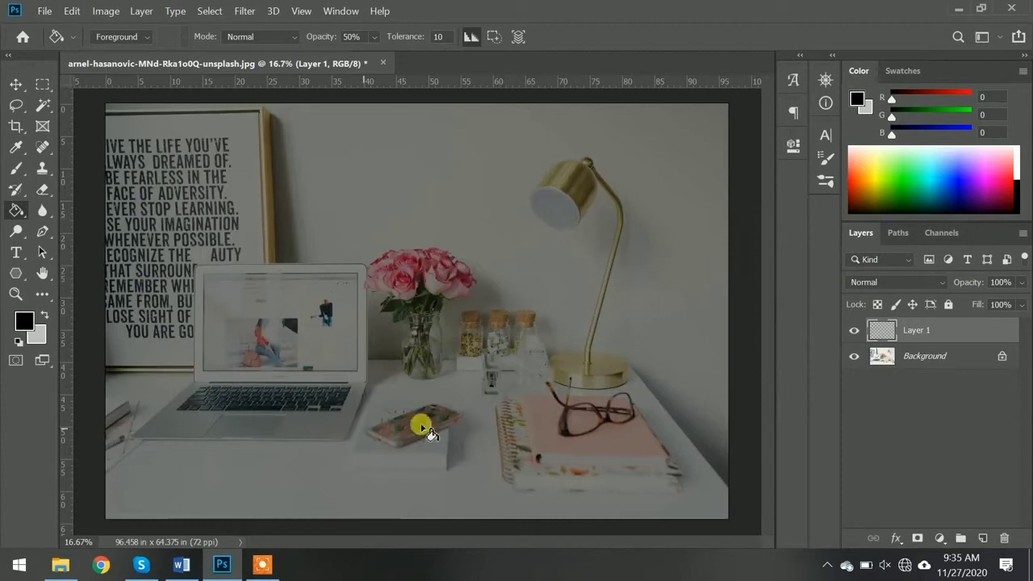
pyautogui.hotkey('ctrl', 'z')
# Raise the bucket fill opacity to 76%, test the black fill, undo it, and check the Topics notes.
pyautogui.click(372, 38)
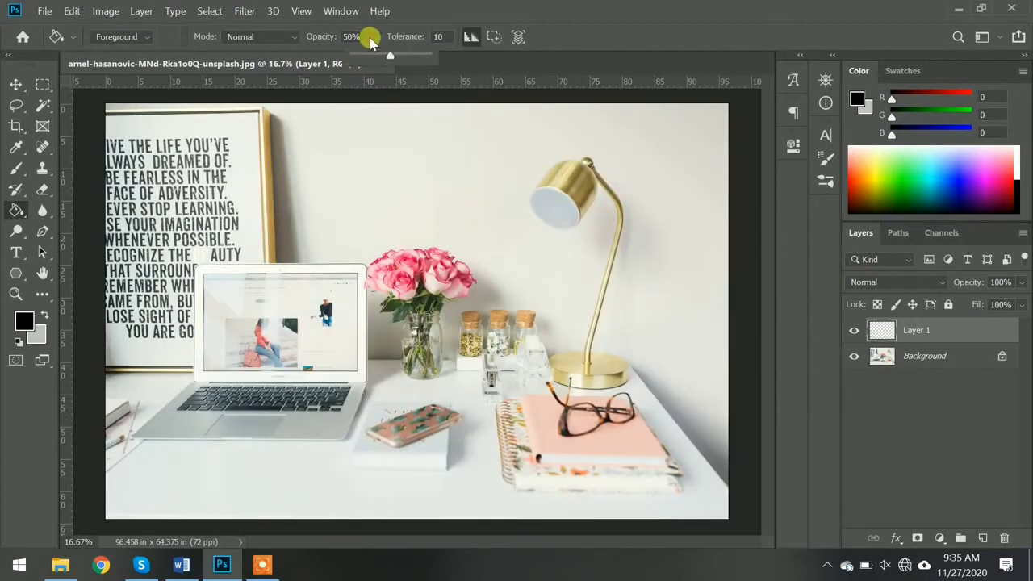
pyautogui.moveTo(390, 58); pyautogui.dragTo(409, 55)
pyautogui.click(423, 176)
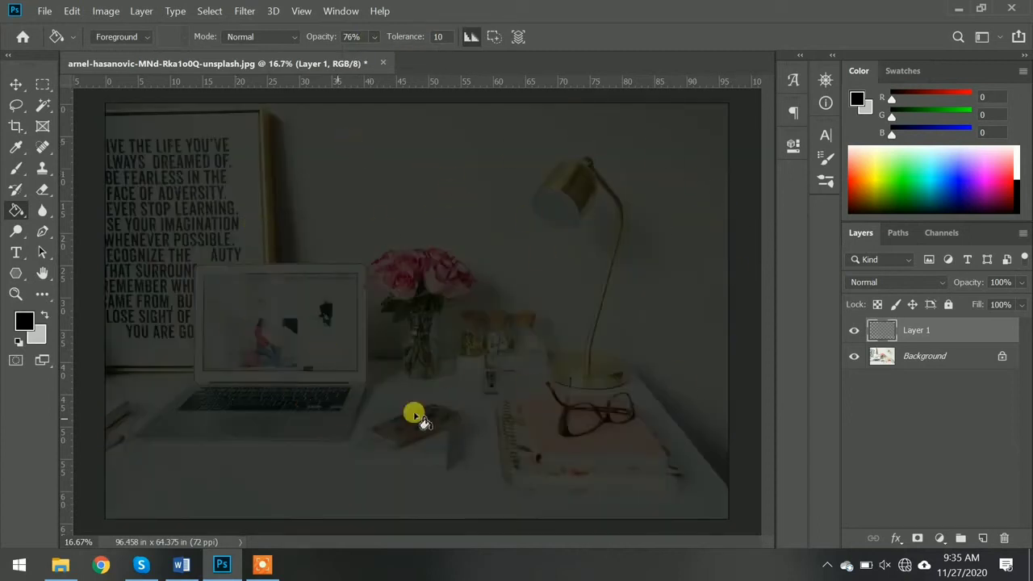
pyautogui.hotkey('ctrl', 'z')
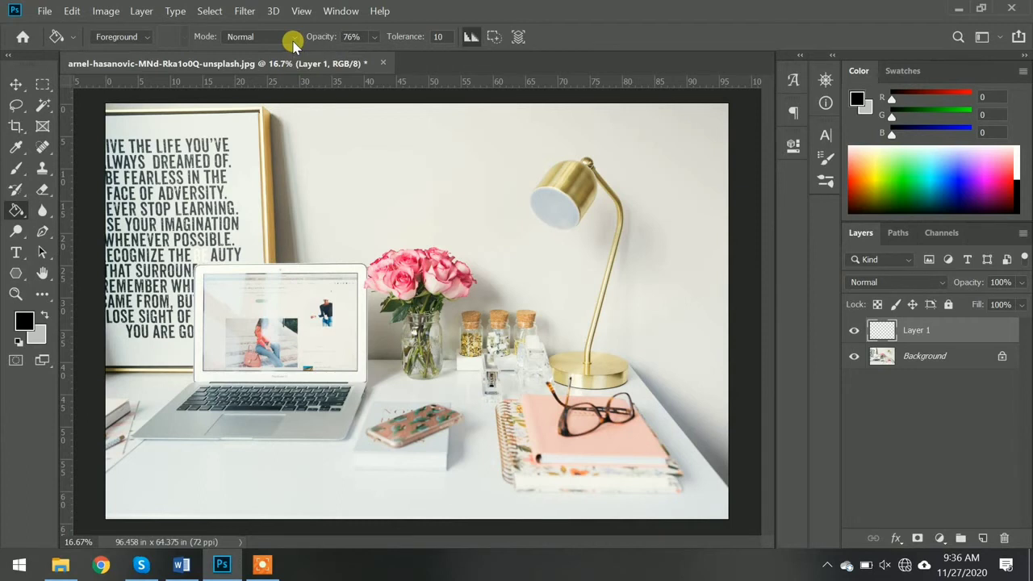
pyautogui.click(293, 40)
pyautogui.click(180, 565)
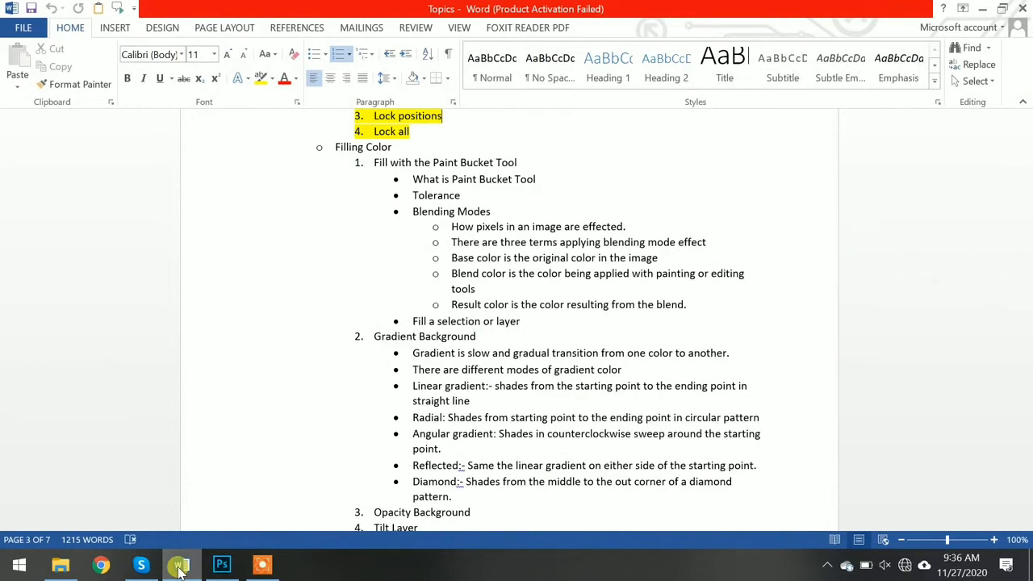
pyautogui.click(181, 567)
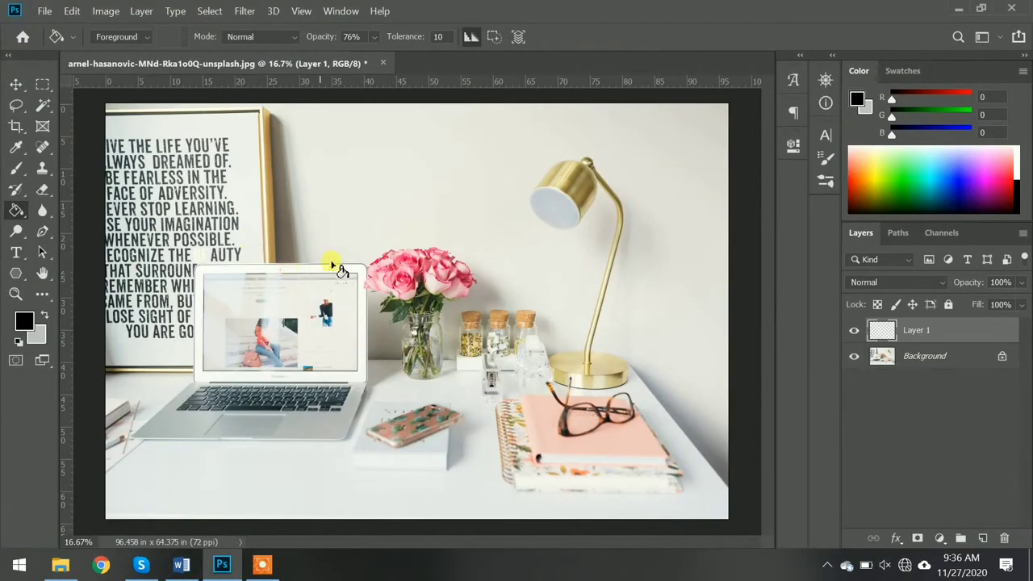
# On the Background layer, test a black fill on the lower-right shadow, undo it, and show blend modes.
pyautogui.click(892, 361)
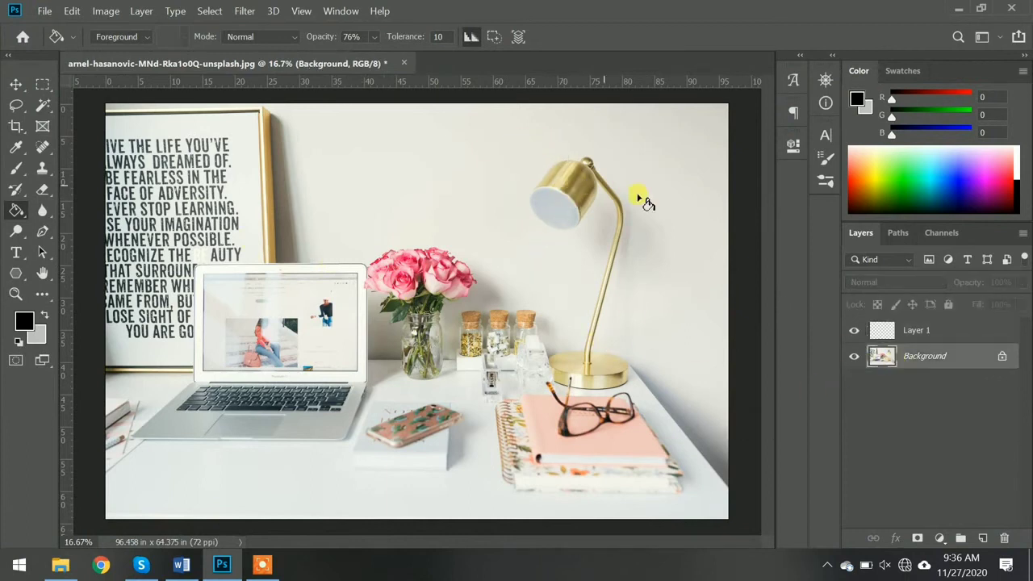
pyautogui.click(719, 464)
pyautogui.click(715, 458)
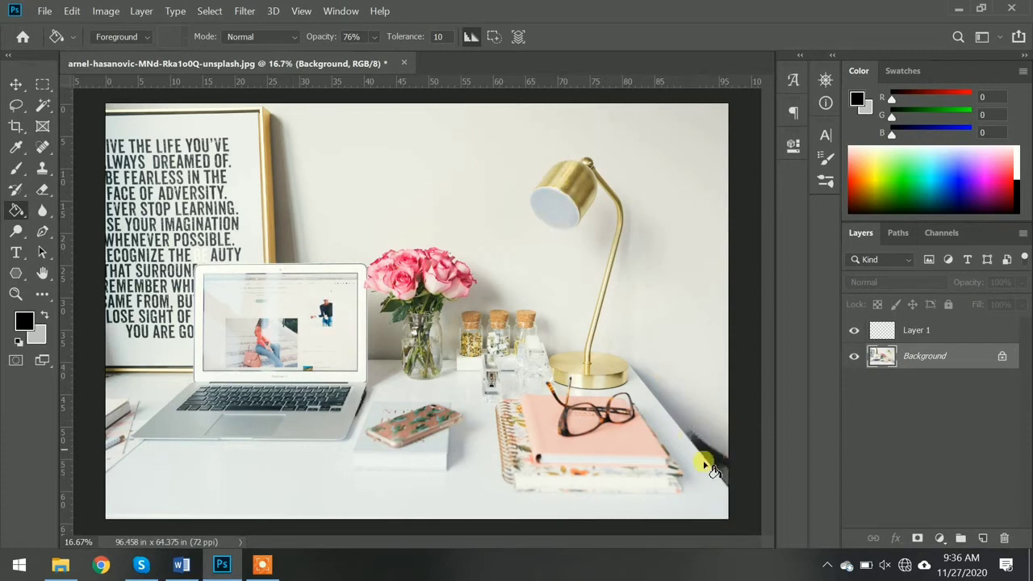
pyautogui.hotkey('ctrl', 'z')
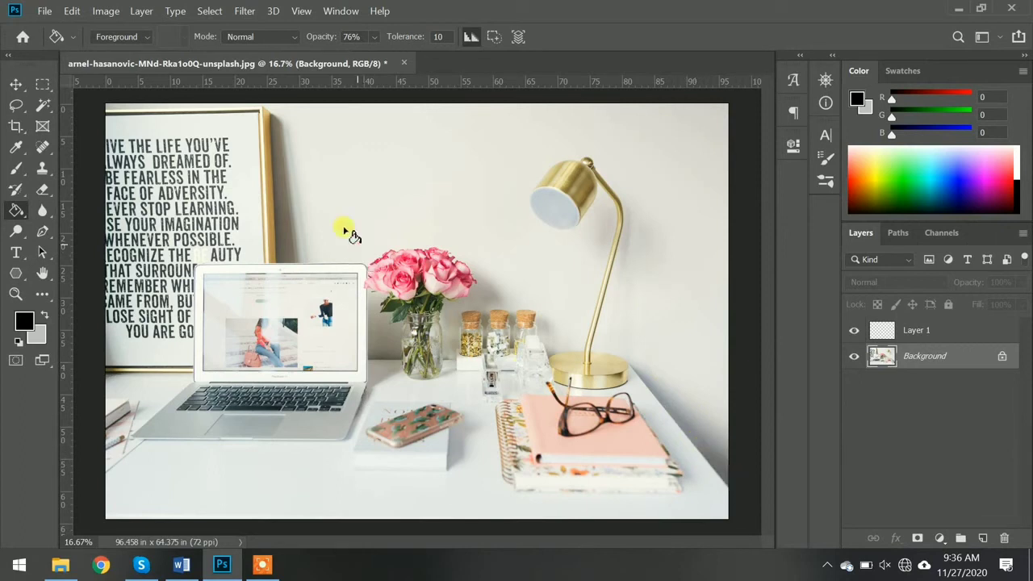
pyautogui.click(270, 36)
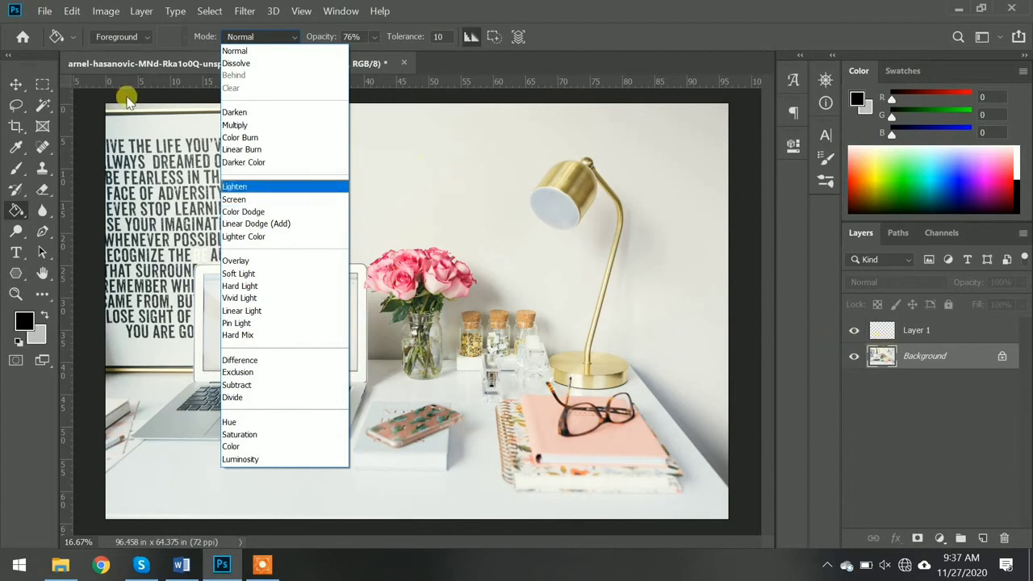
# Leave the blend mode on Normal and marquee a fresh rectangle of wall above the flowers.
pyautogui.click(90, 106)
pyautogui.click(44, 85)
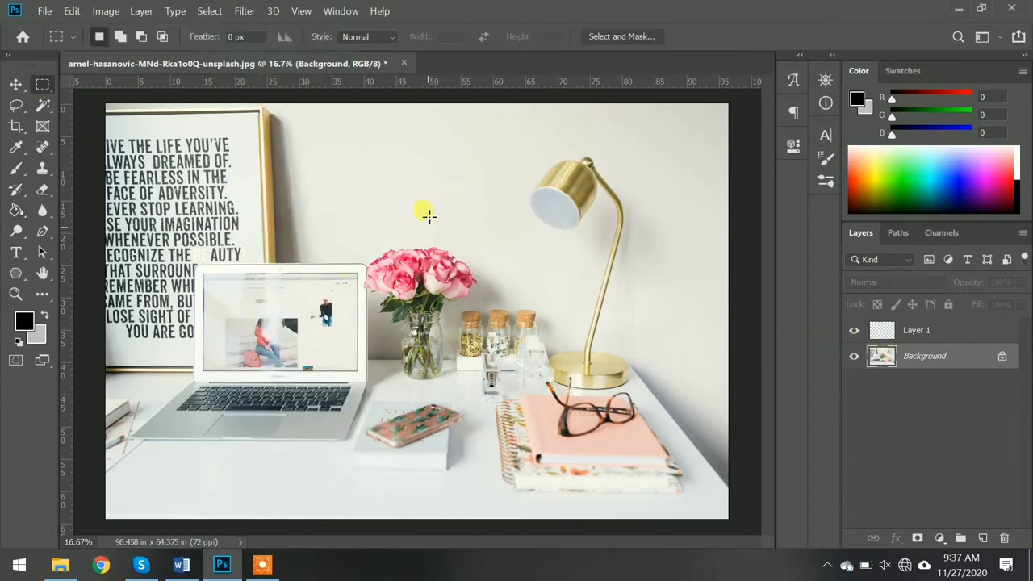
pyautogui.moveTo(491, 117); pyautogui.dragTo(330, 230)
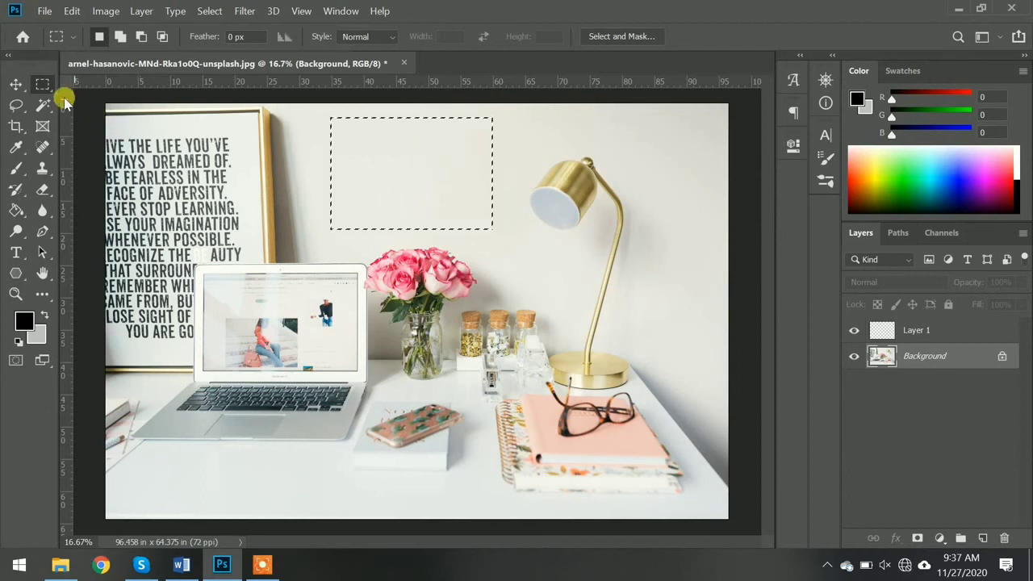
pyautogui.click(442, 164)
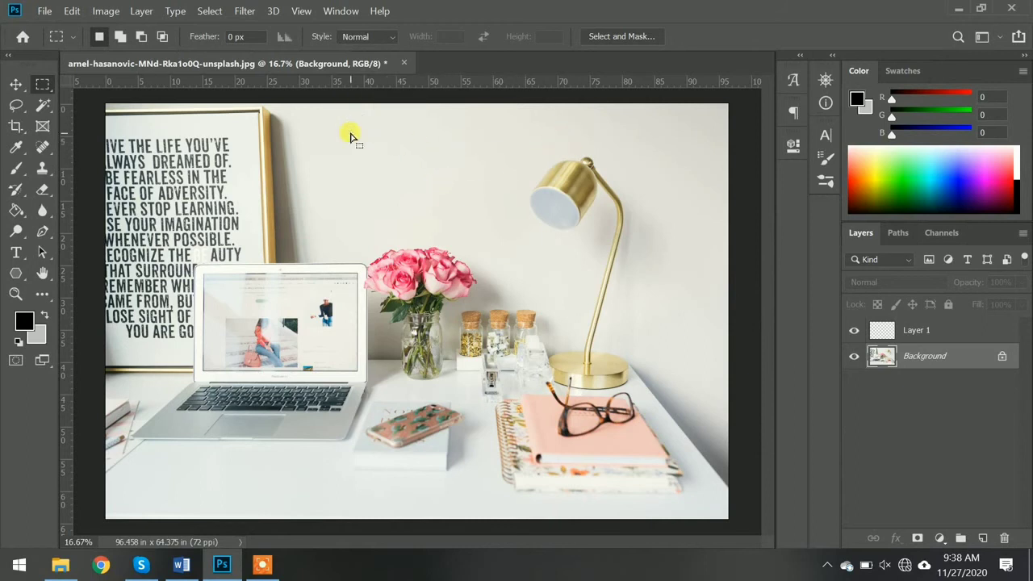
pyautogui.moveTo(338, 119); pyautogui.dragTo(489, 220)
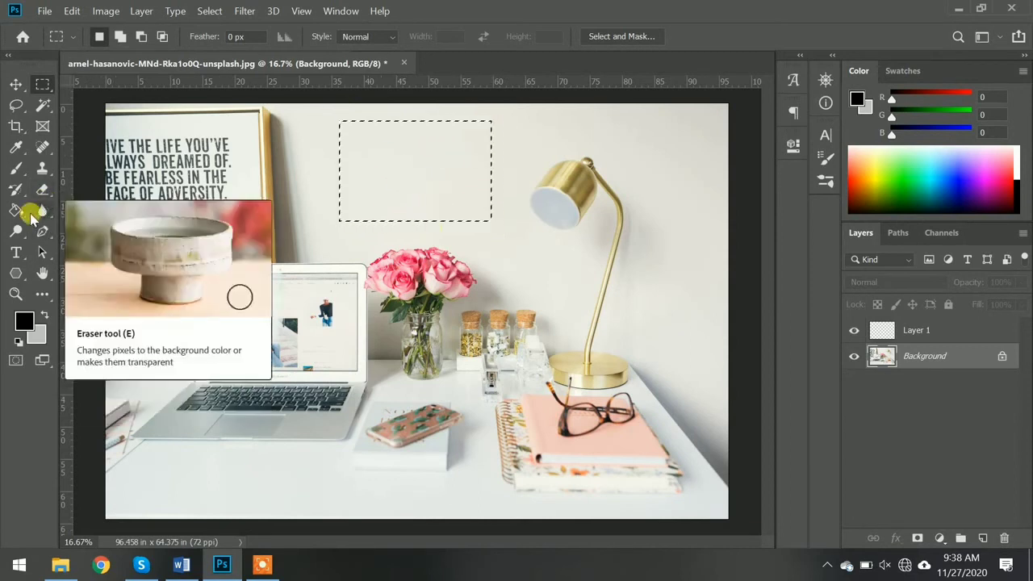
# Test a Paint Bucket fill inside the wall selection twice, undoing each, then show the blend modes.
pyautogui.click(18, 209)
pyautogui.click(521, 285)
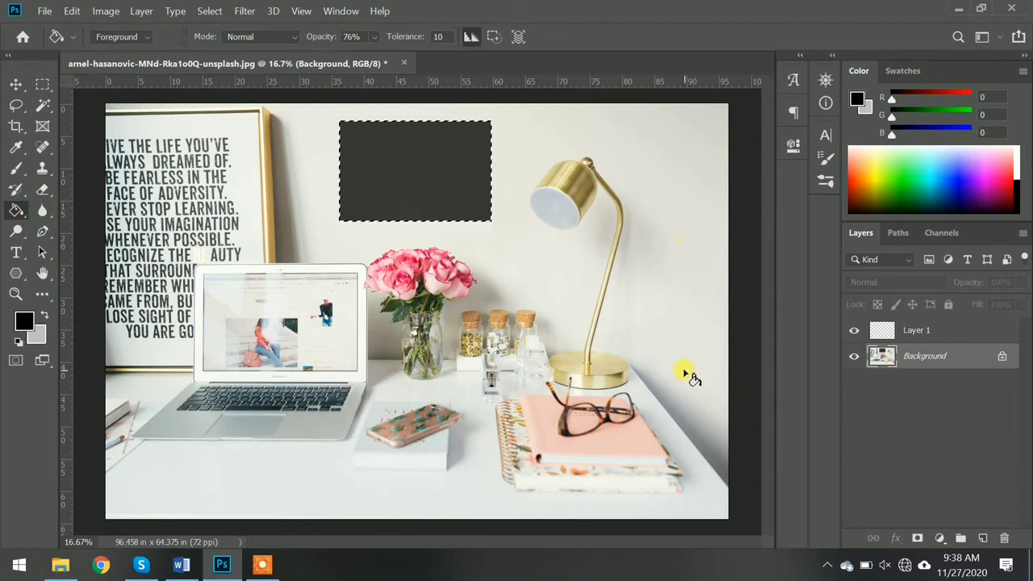
pyautogui.hotkey('ctrl', 'z')
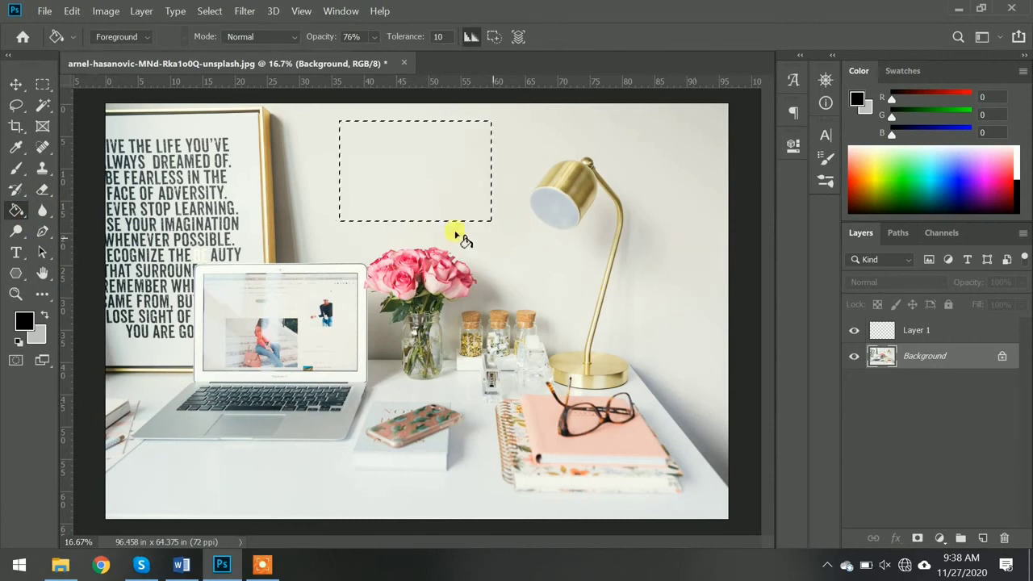
pyautogui.click(296, 482)
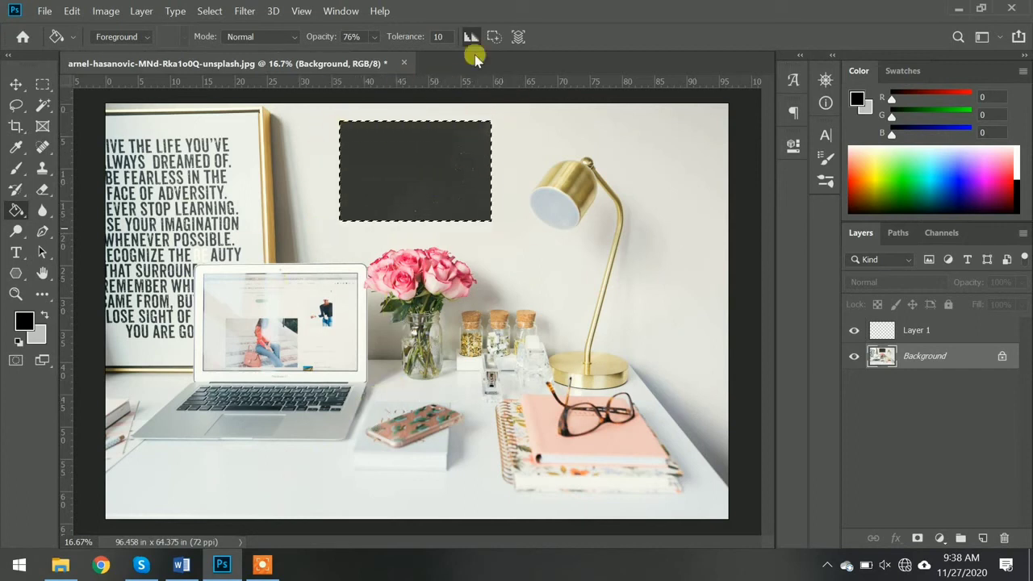
pyautogui.hotkey('ctrl', 'z')
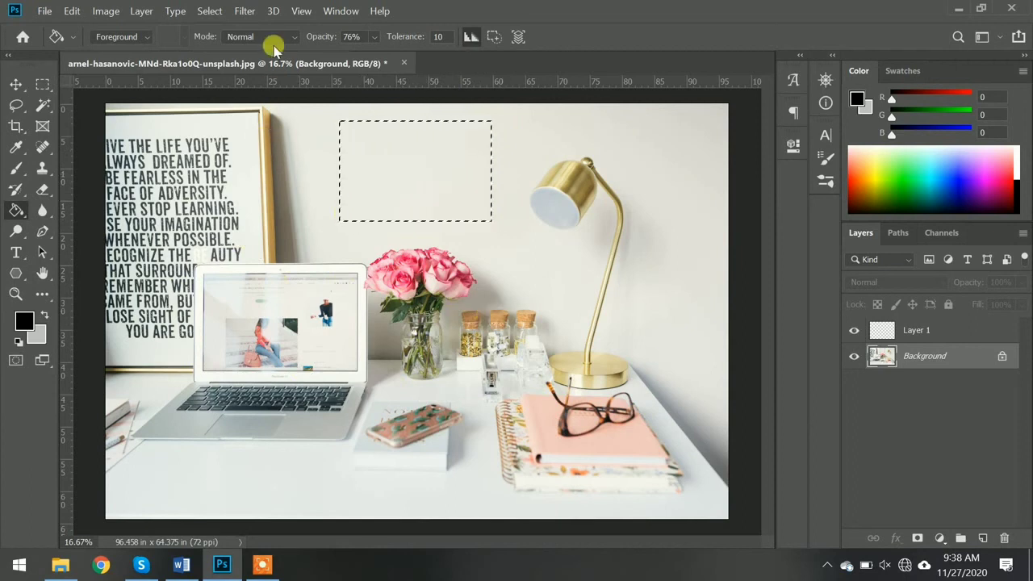
pyautogui.click(295, 42)
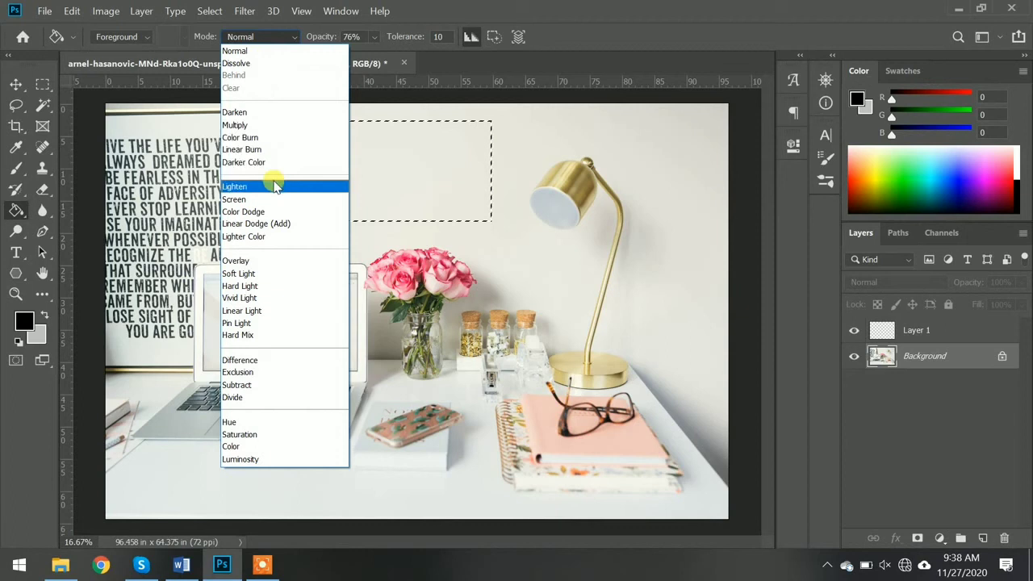
# Try the Exclusion and Divide blend modes, filling the wall selection in Divide mode.
pyautogui.click(287, 376)
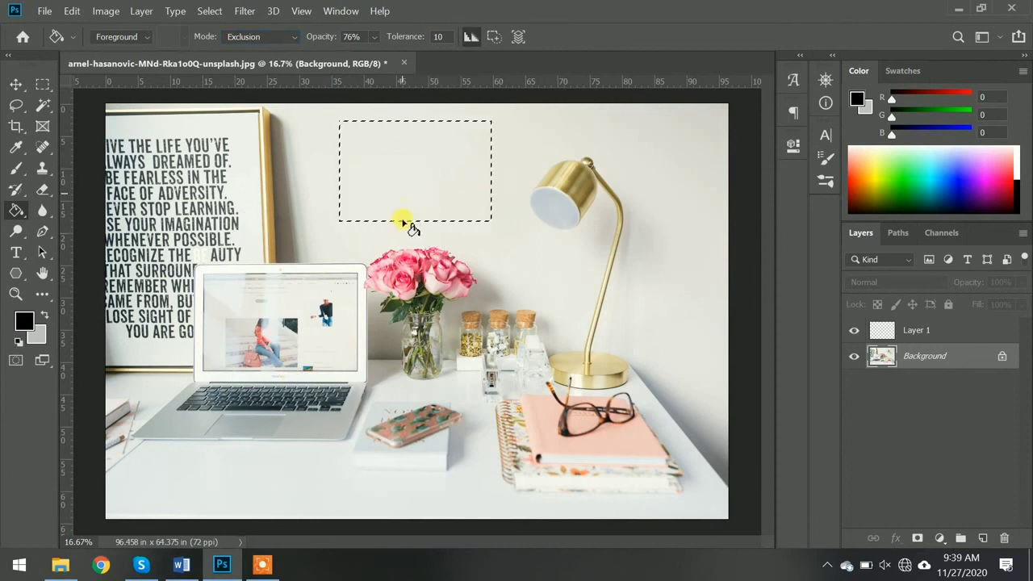
pyautogui.click(252, 37)
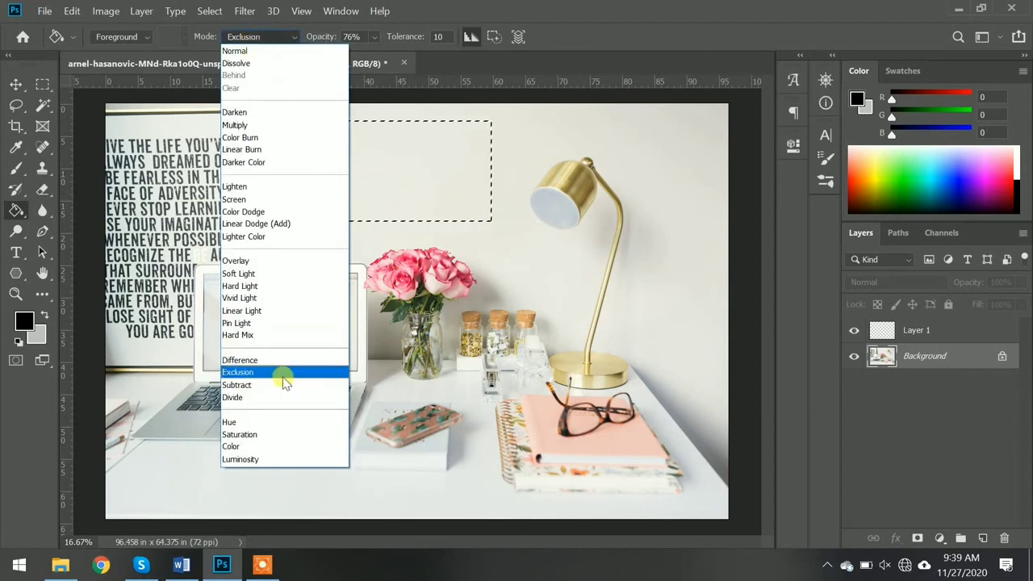
pyautogui.click(270, 401)
pyautogui.click(406, 167)
pyautogui.hotkey('ctrl', 'z')
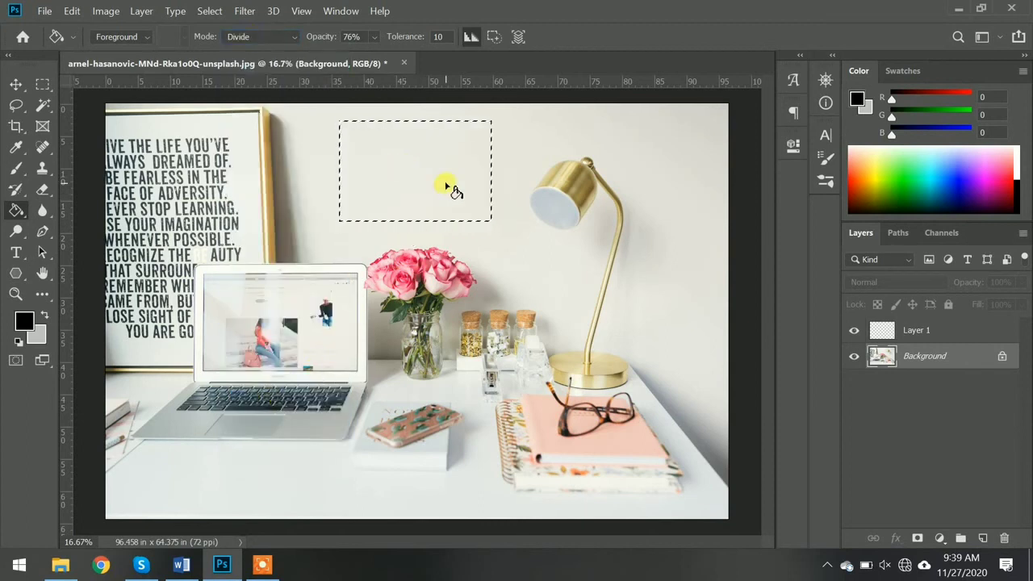
pyautogui.click(438, 180)
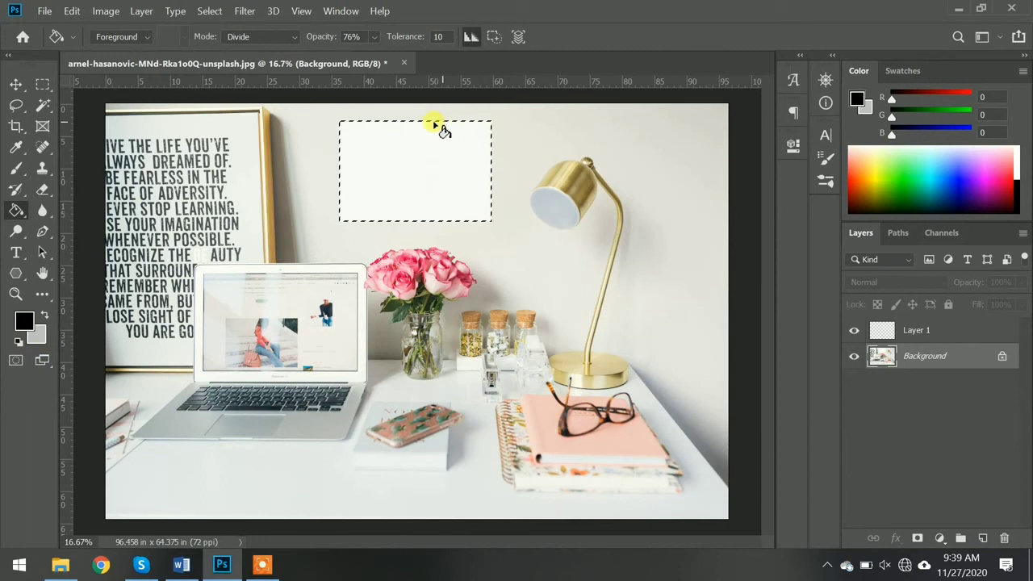
# Switch through Screen to Darken, test a Darken fill and undo it, then glance at the Topics notes.
pyautogui.click(265, 38)
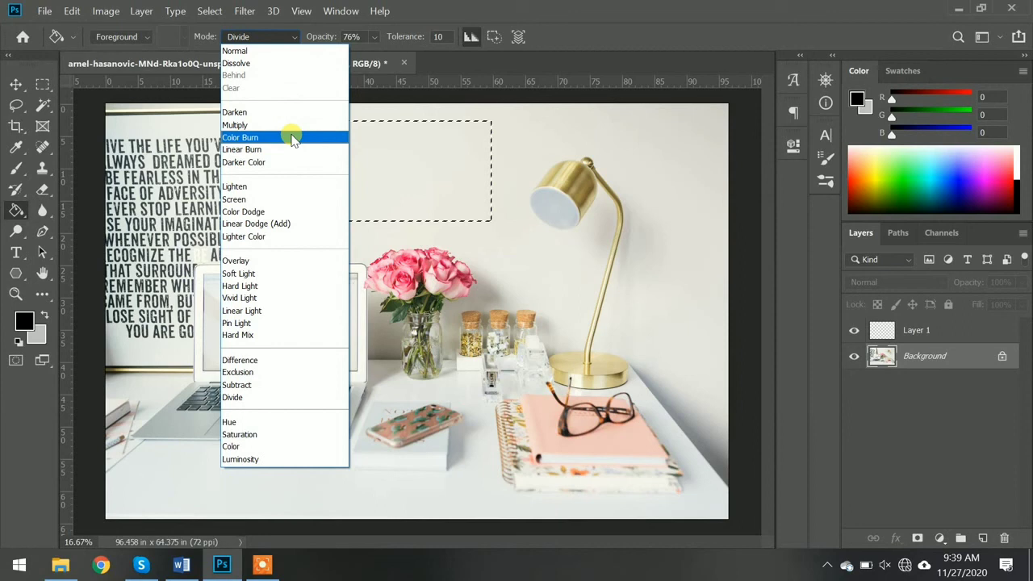
pyautogui.click(265, 199)
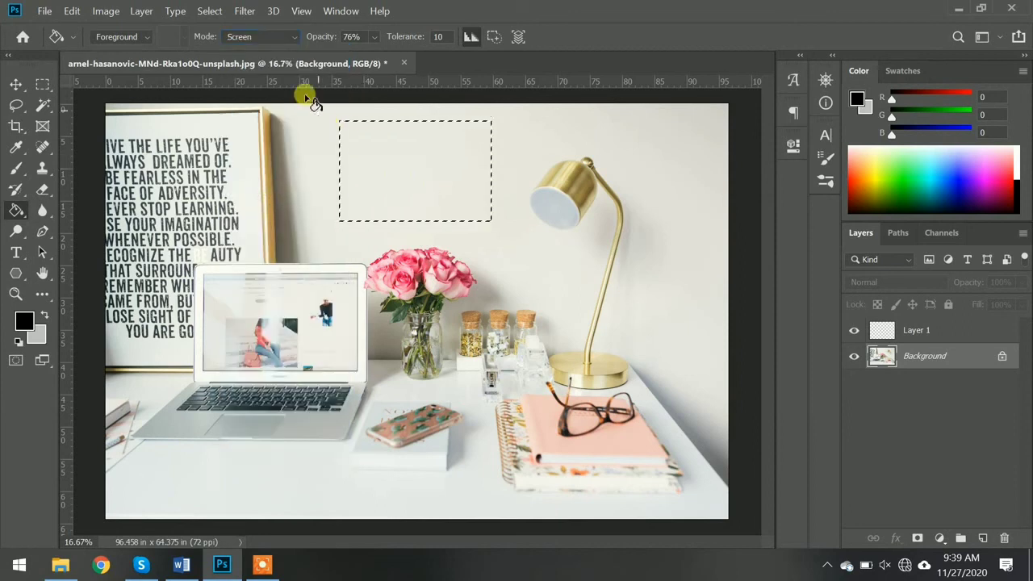
pyautogui.click(254, 36)
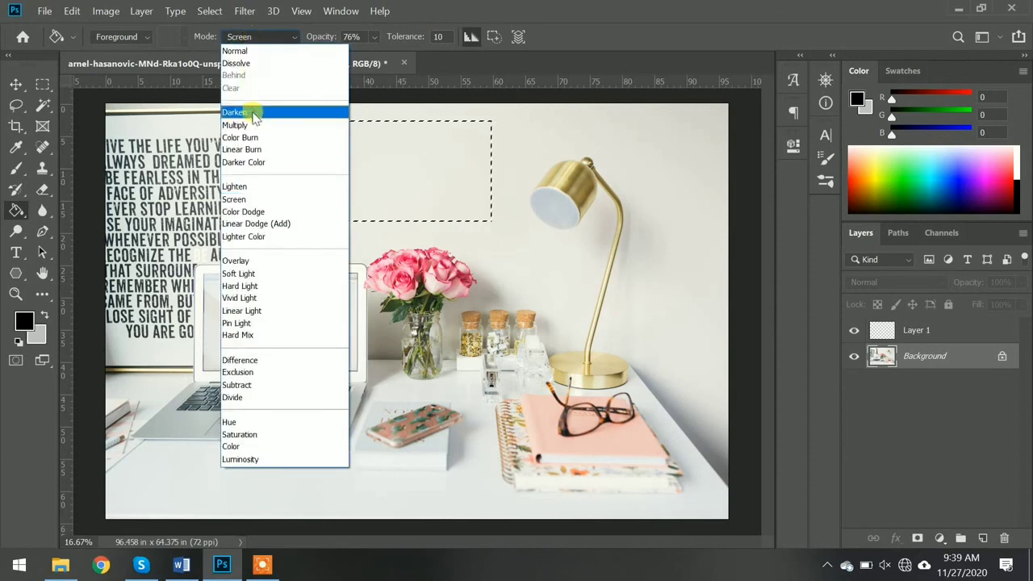
pyautogui.click(252, 112)
pyautogui.click(397, 172)
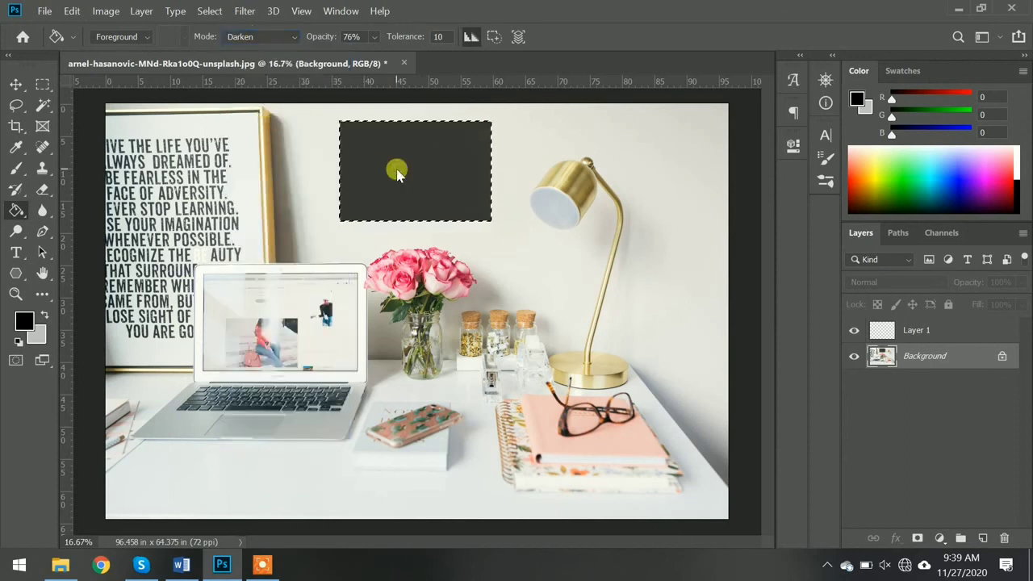
pyautogui.hotkey('ctrl', 'z')
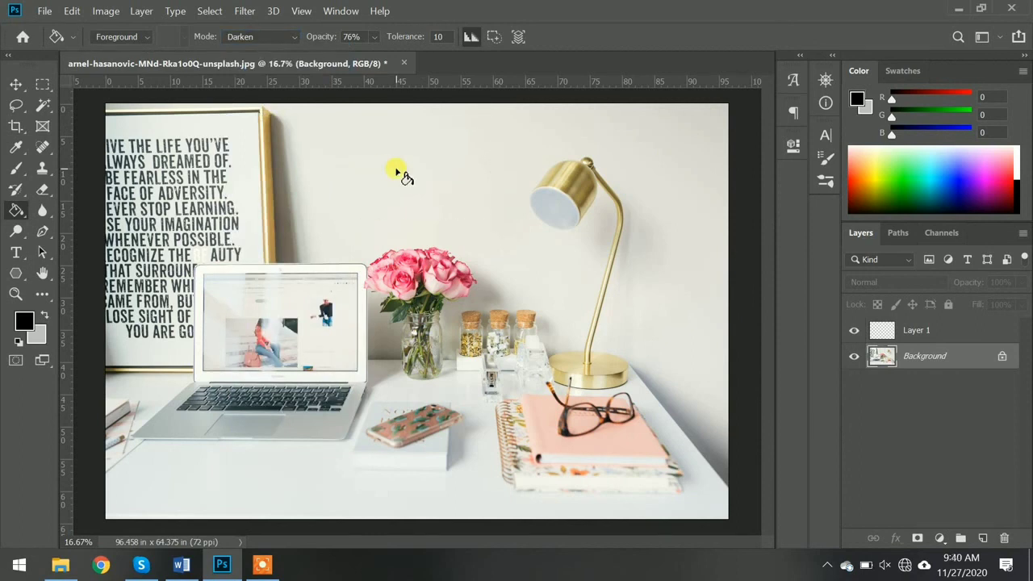
pyautogui.click(181, 566)
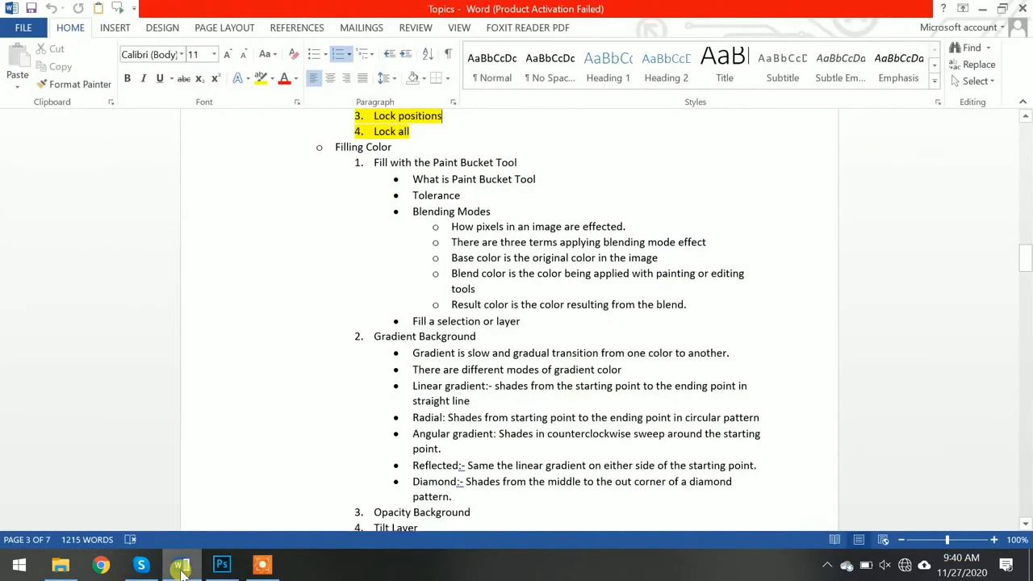
pyautogui.click(222, 564)
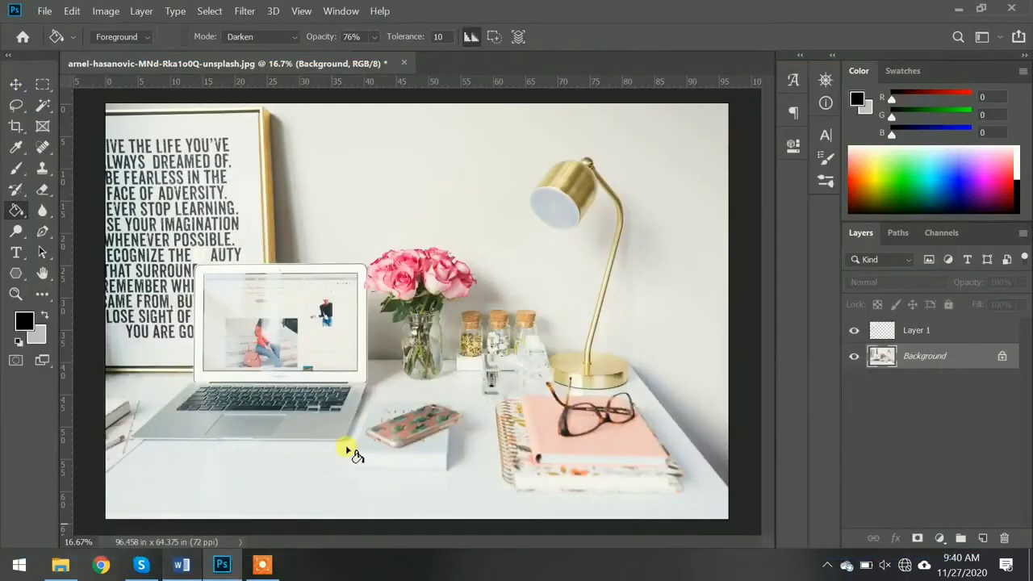
# Redraw the wall marquee, return the bucket blend mode to Normal, deselect, and make Layer 1 active.
pyautogui.click(43, 84)
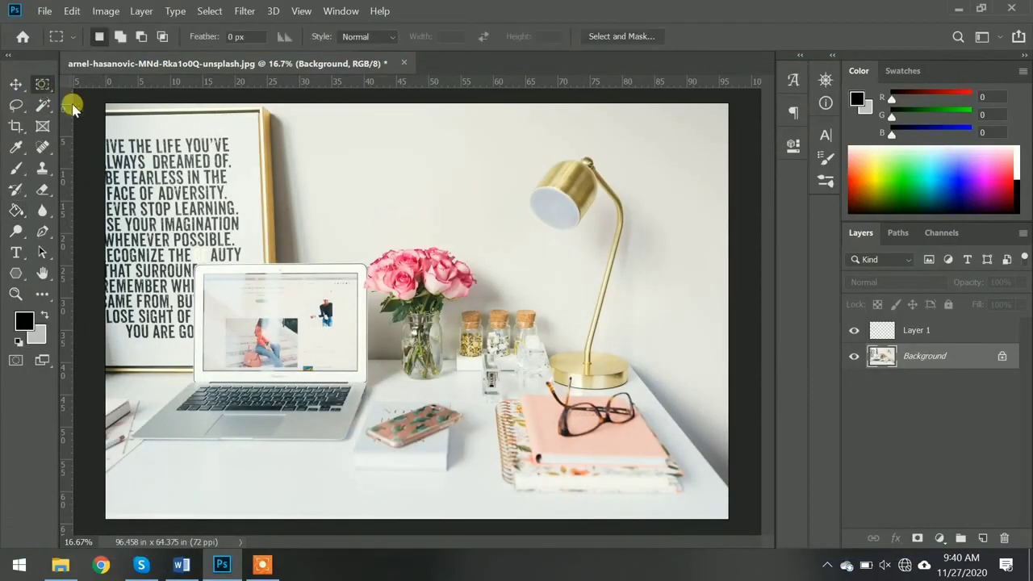
pyautogui.moveTo(325, 124); pyautogui.dragTo(496, 226)
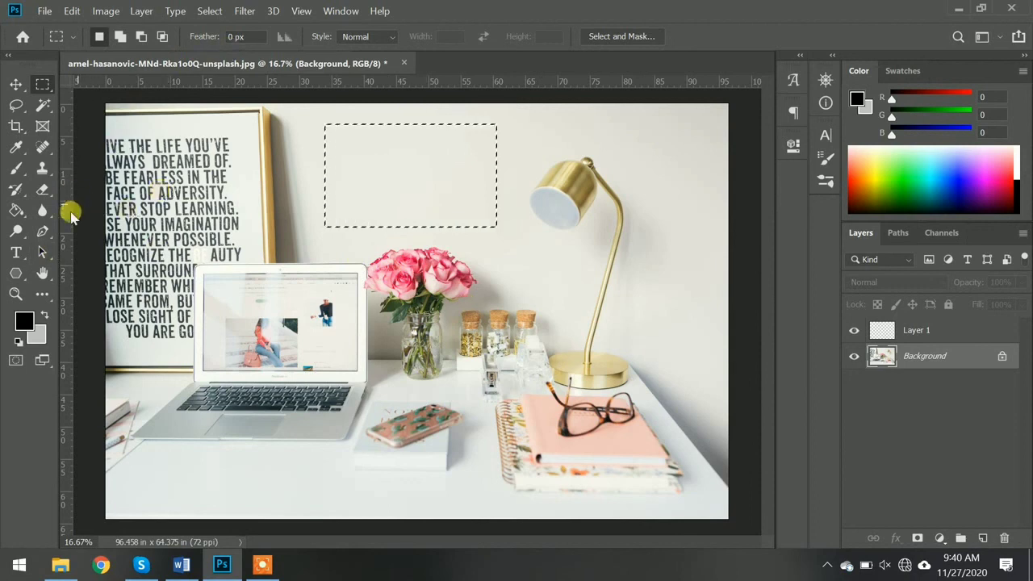
pyautogui.click(17, 209)
pyautogui.click(255, 36)
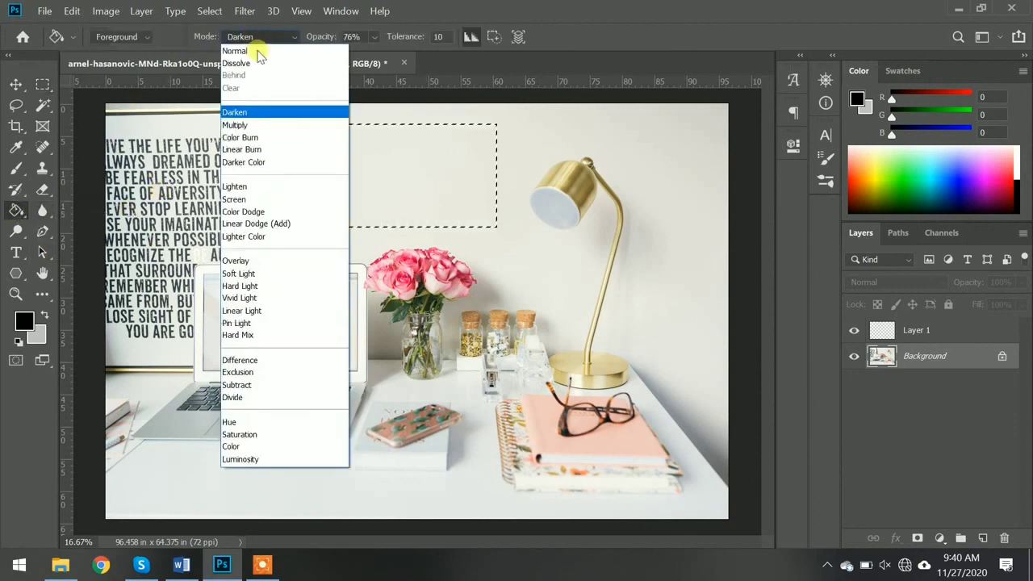
pyautogui.click(259, 44)
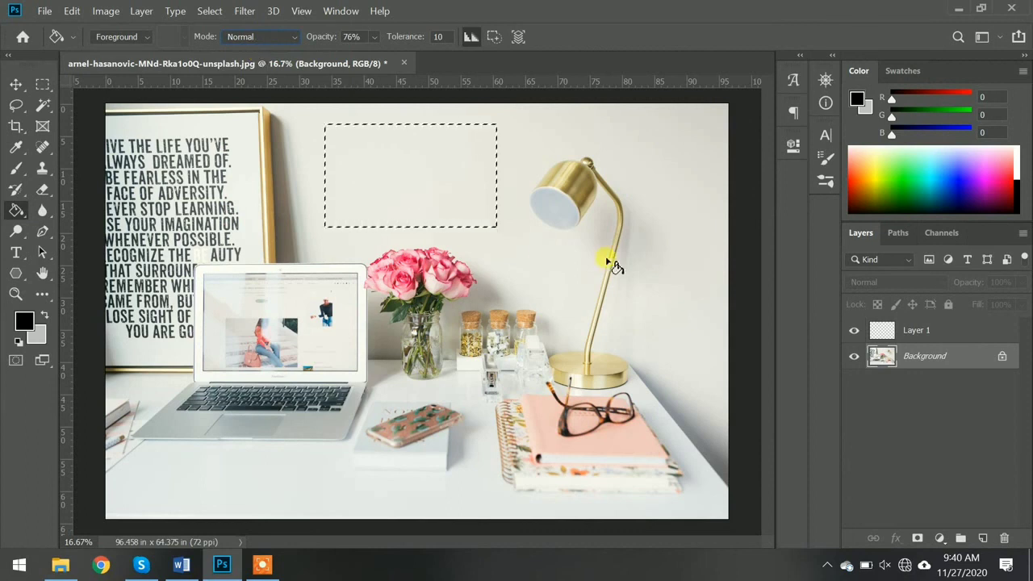
pyautogui.hotkey('ctrl', 'd')
pyautogui.click(881, 332)
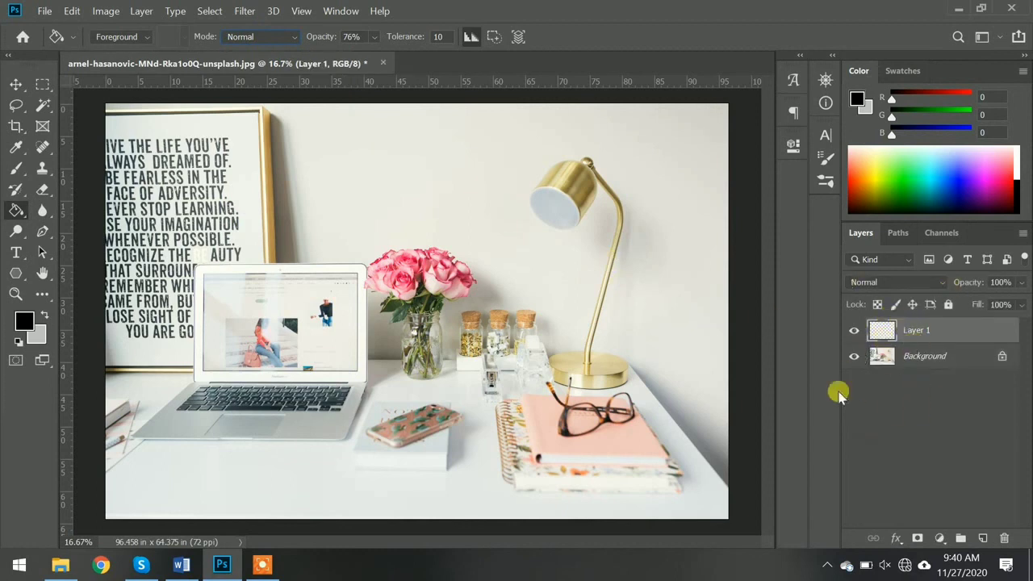
# Bucket-fill Layer 1 with 76% black over the whole photo, undoing the extra second fill.
pyautogui.click(427, 136)
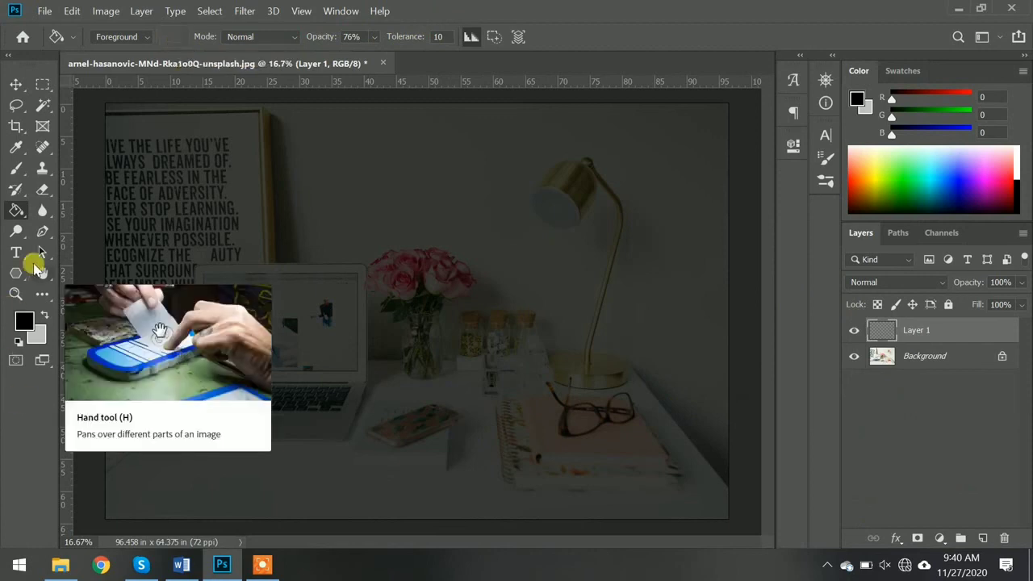
pyautogui.click(272, 191)
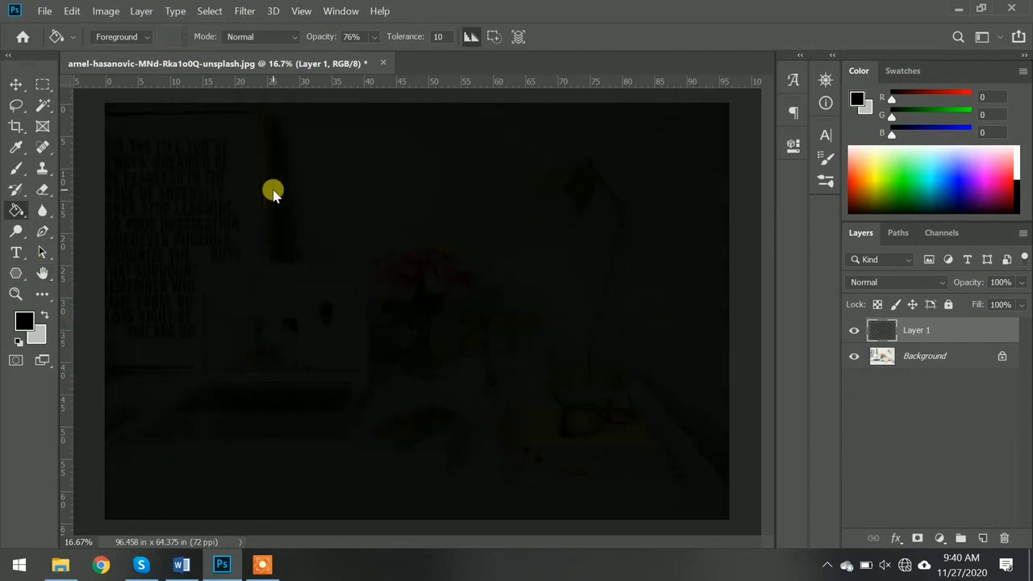
pyautogui.hotkey('ctrl', 'z')
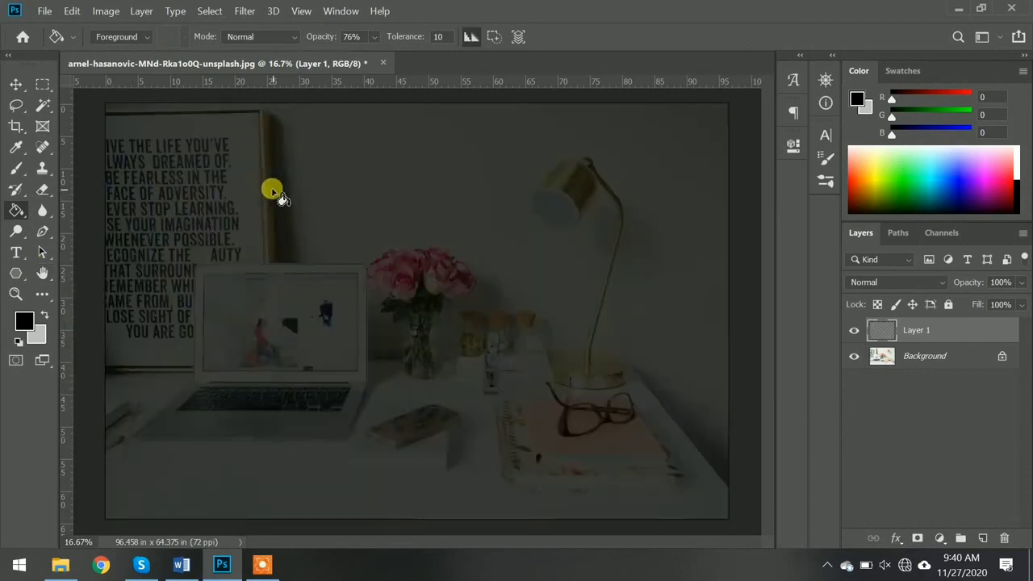